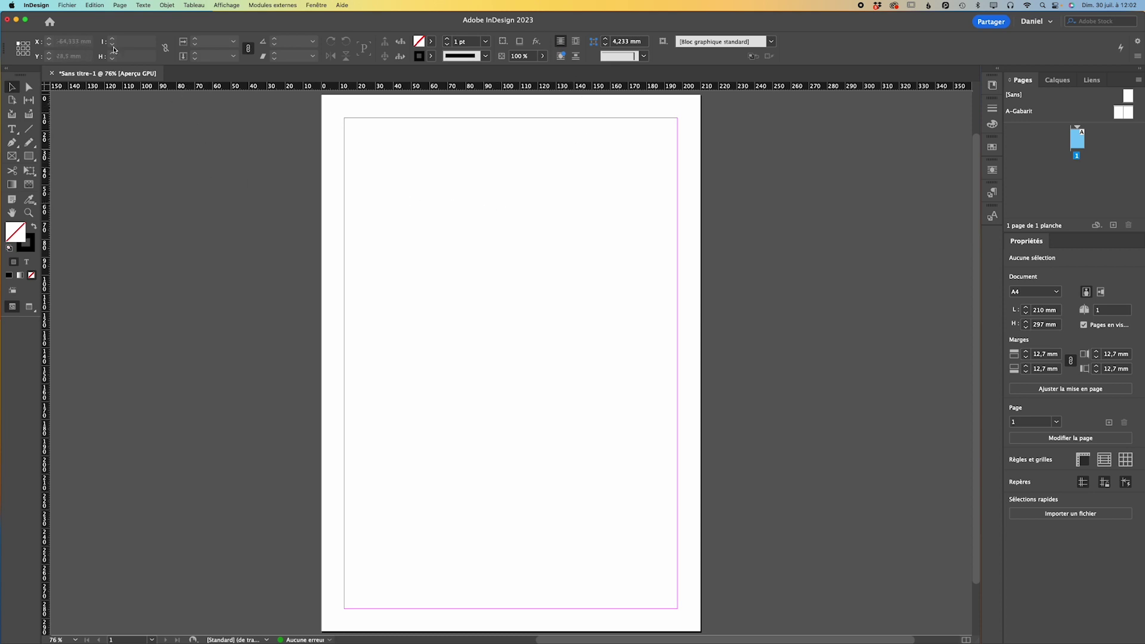
# Import maxresdefault.jpg and place it from the page's inner margin edge at about 190 mm wide.
pyautogui.click(67, 5)
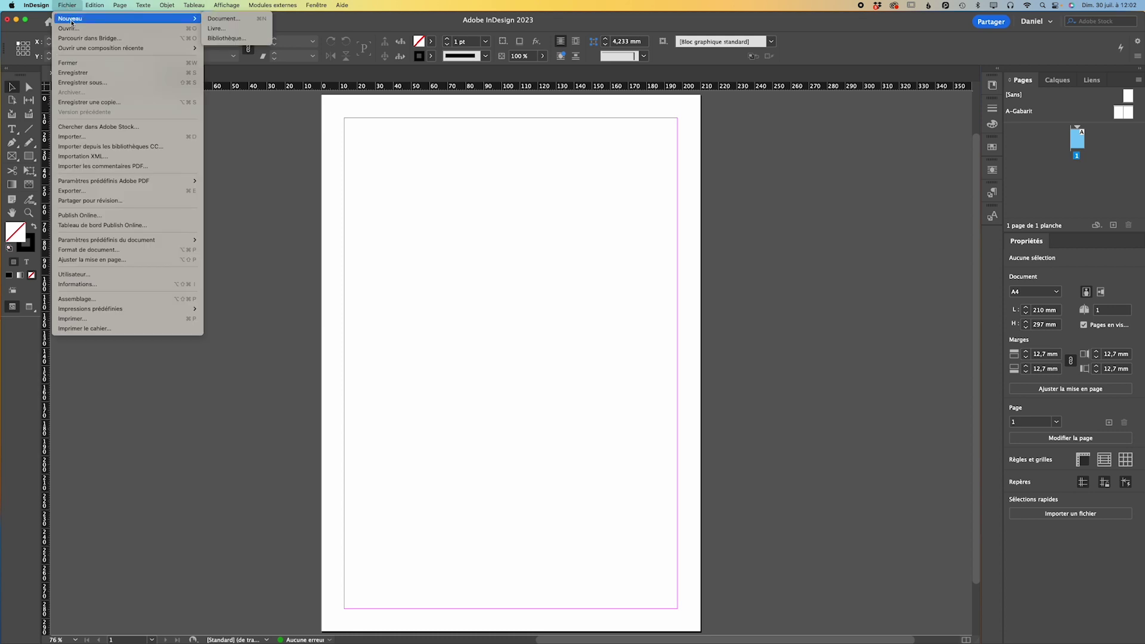
pyautogui.click(72, 136)
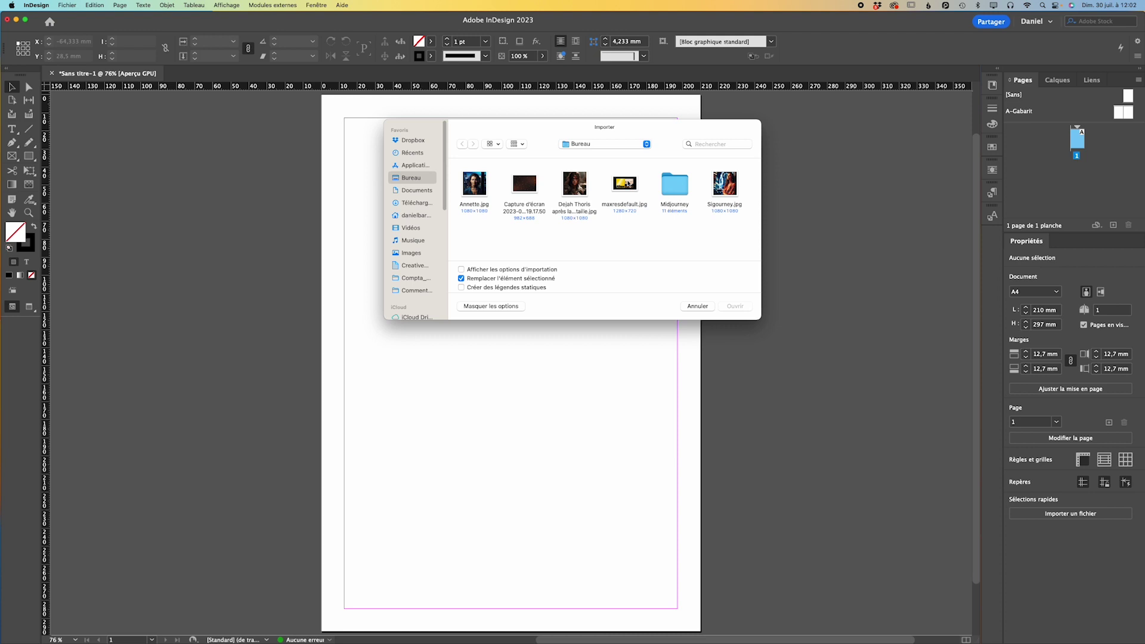
pyautogui.click(626, 184)
pyautogui.click(734, 306)
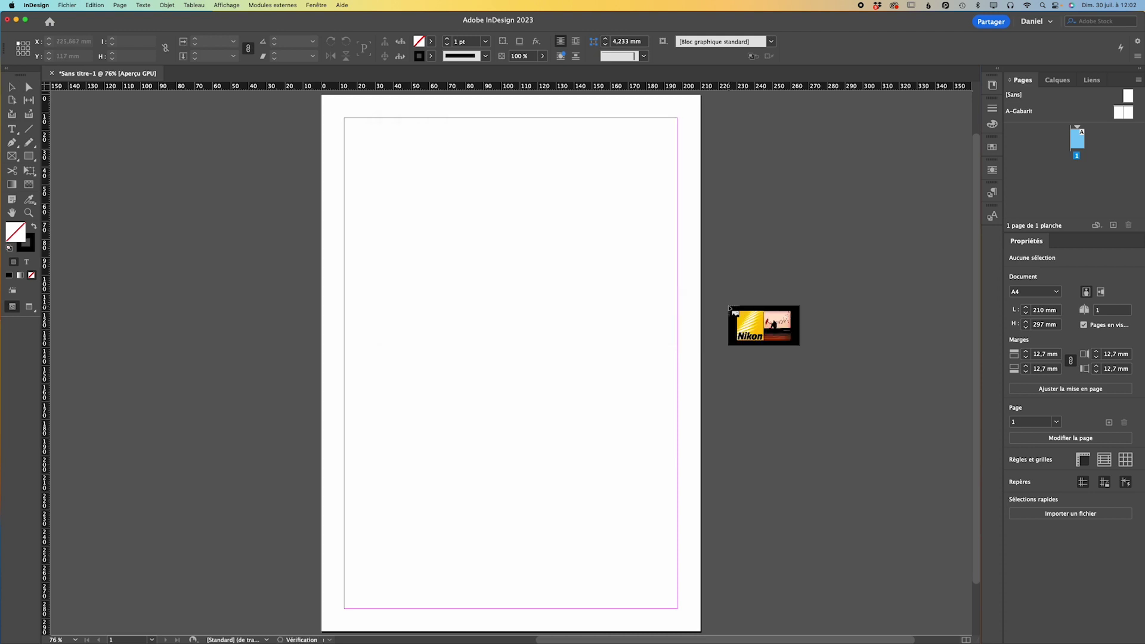
pyautogui.moveTo(344, 181); pyautogui.dragTo(684, 416)
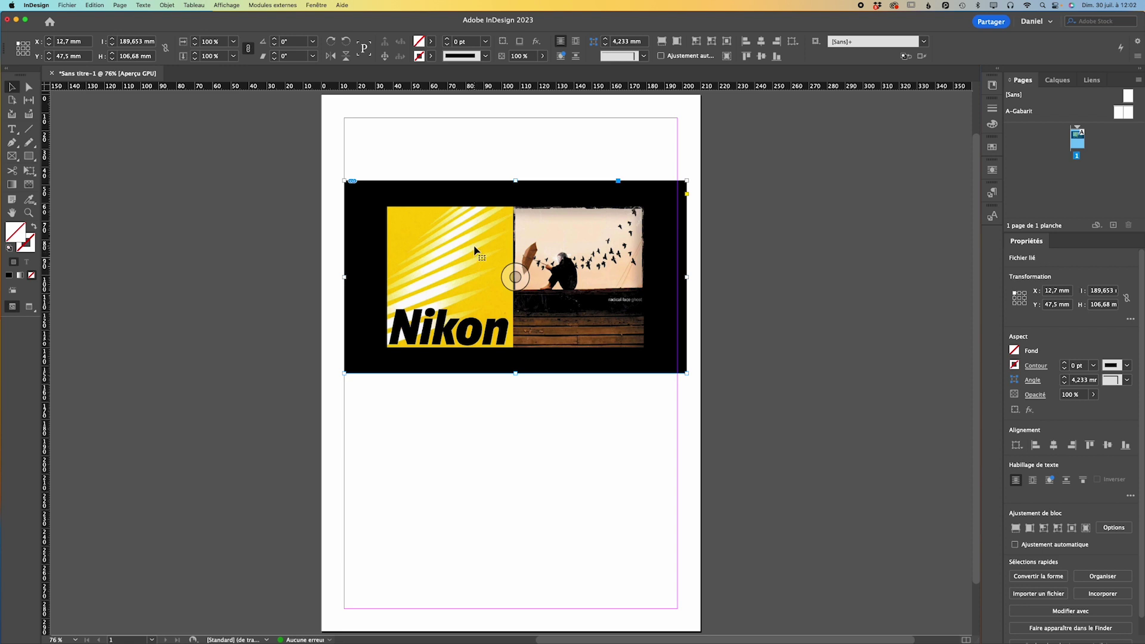
# Review the link options in the file handling preferences.
pyautogui.click(38, 5)
pyautogui.moveTo(46, 29)
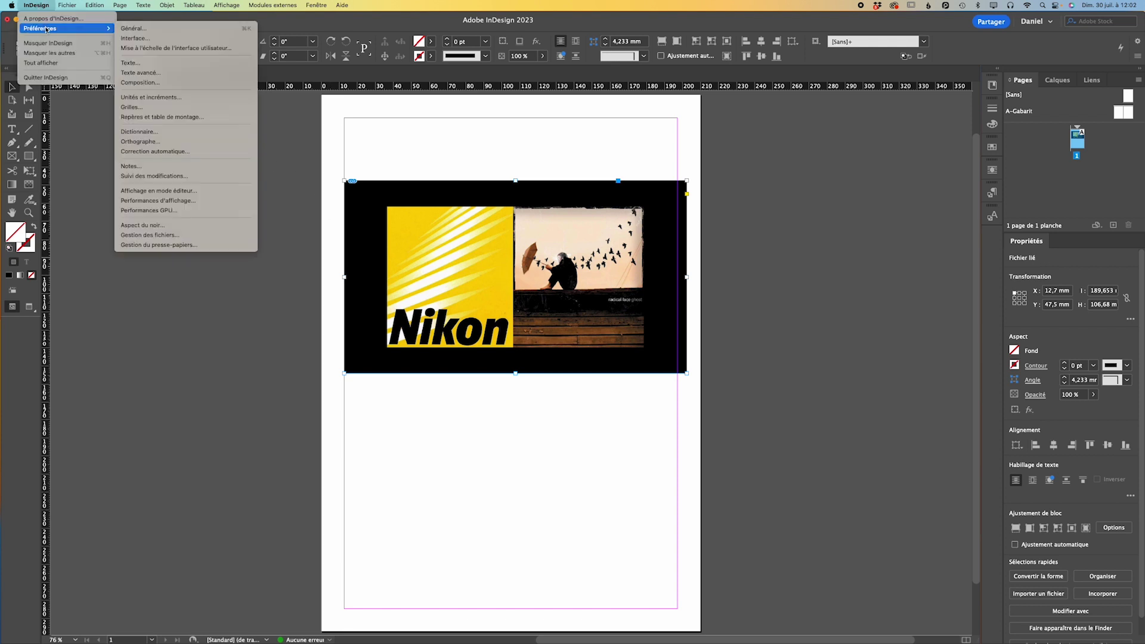
pyautogui.click(172, 236)
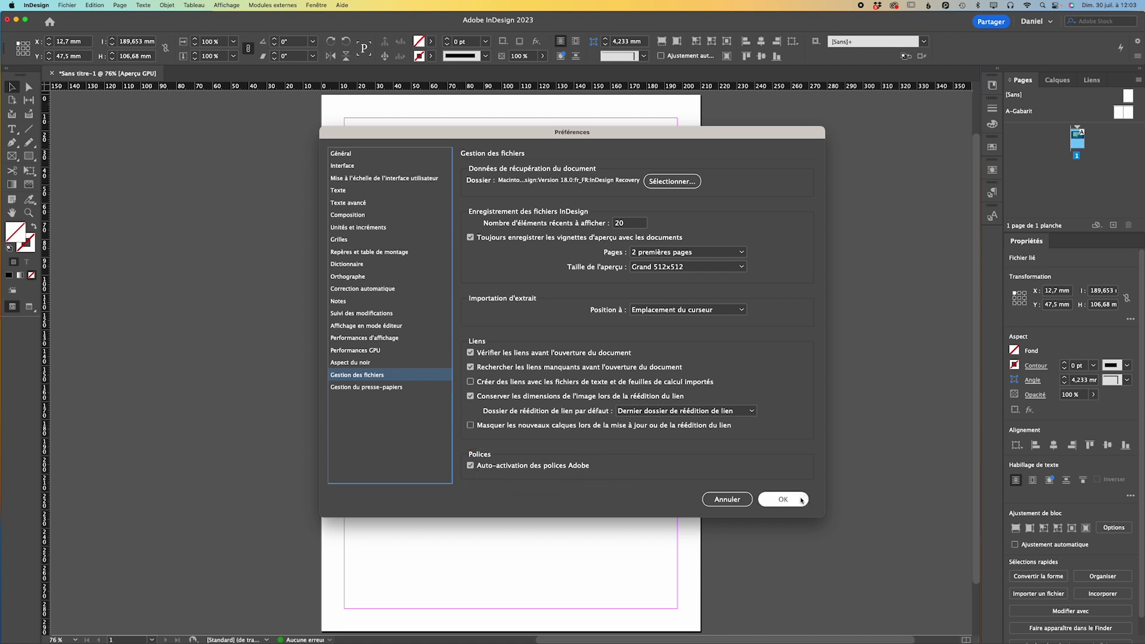
pyautogui.click(781, 499)
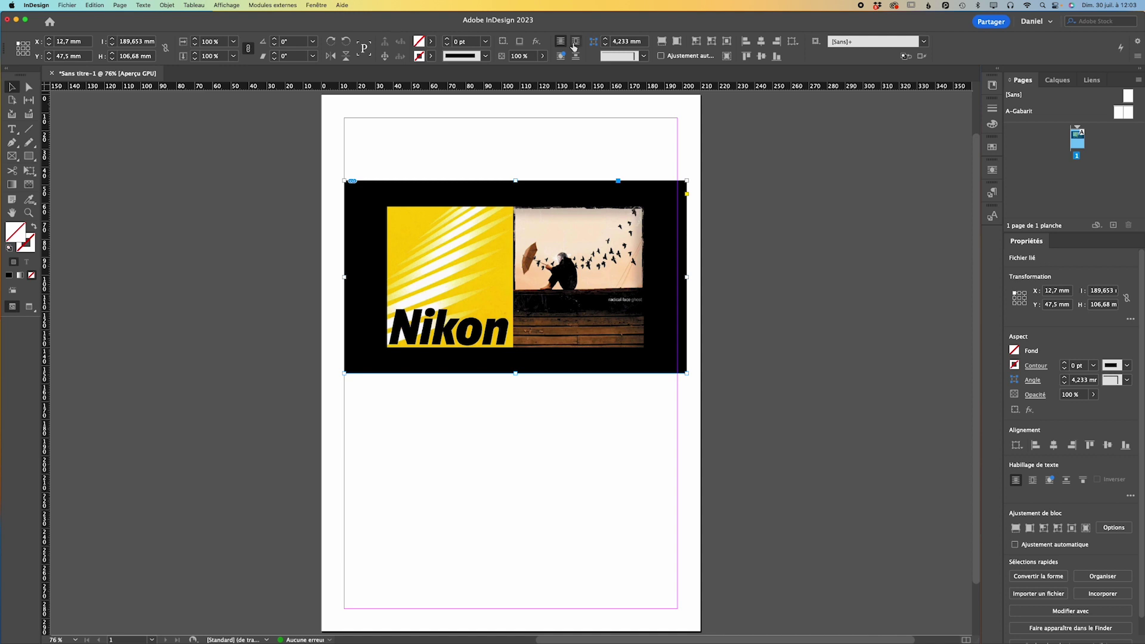
# Display the CC Libraries panel and check its entry among the available windows.
pyautogui.click(992, 86)
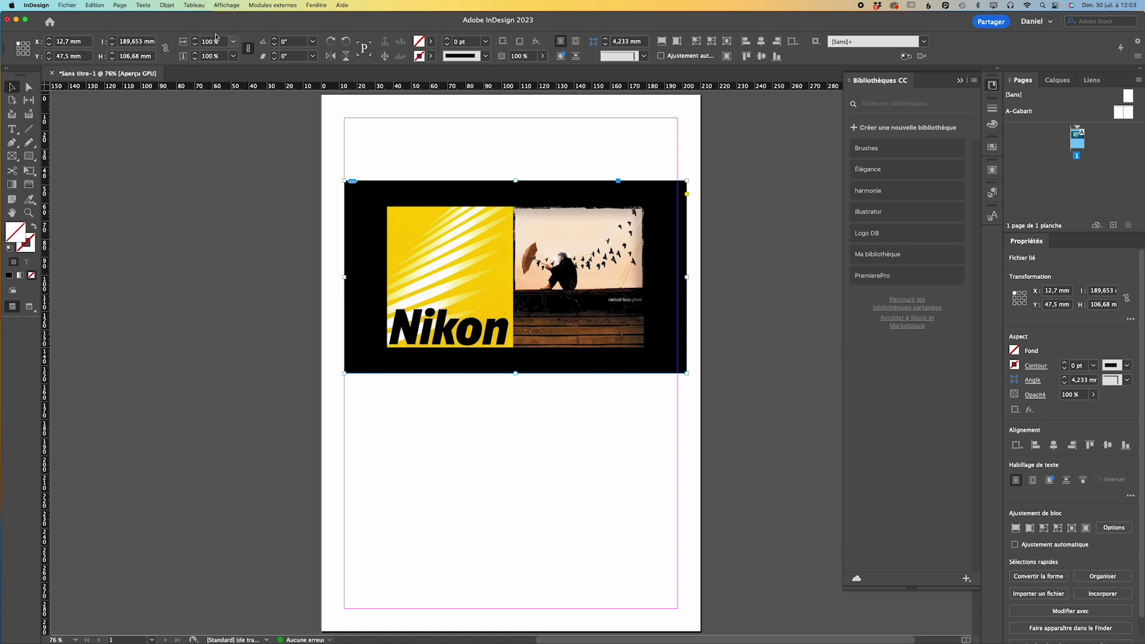
pyautogui.click(316, 5)
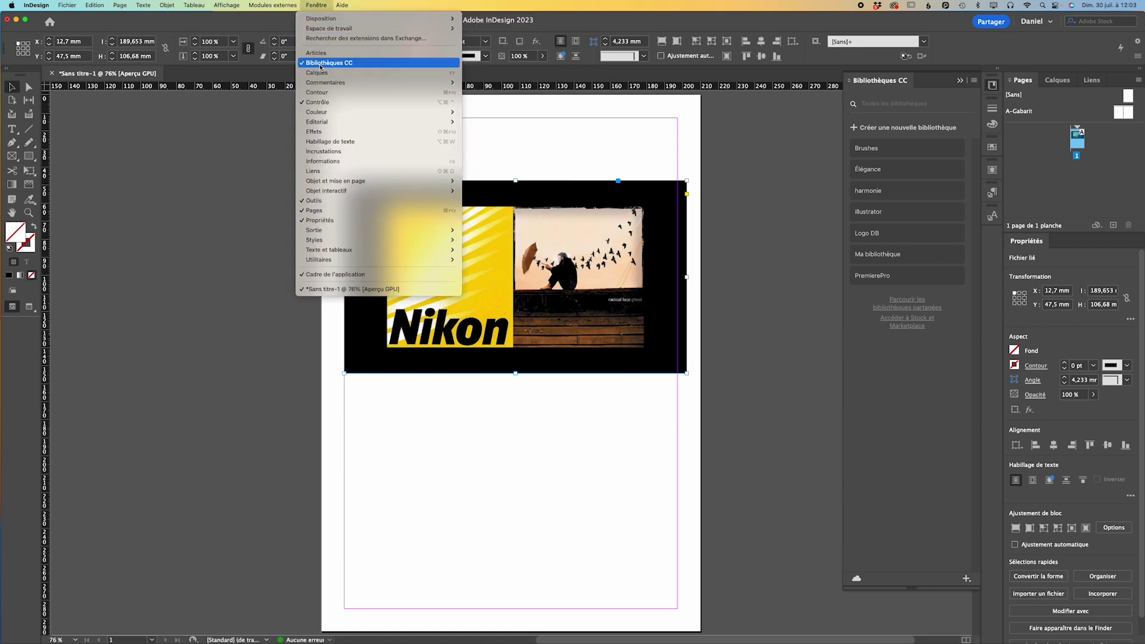
pyautogui.click(829, 204)
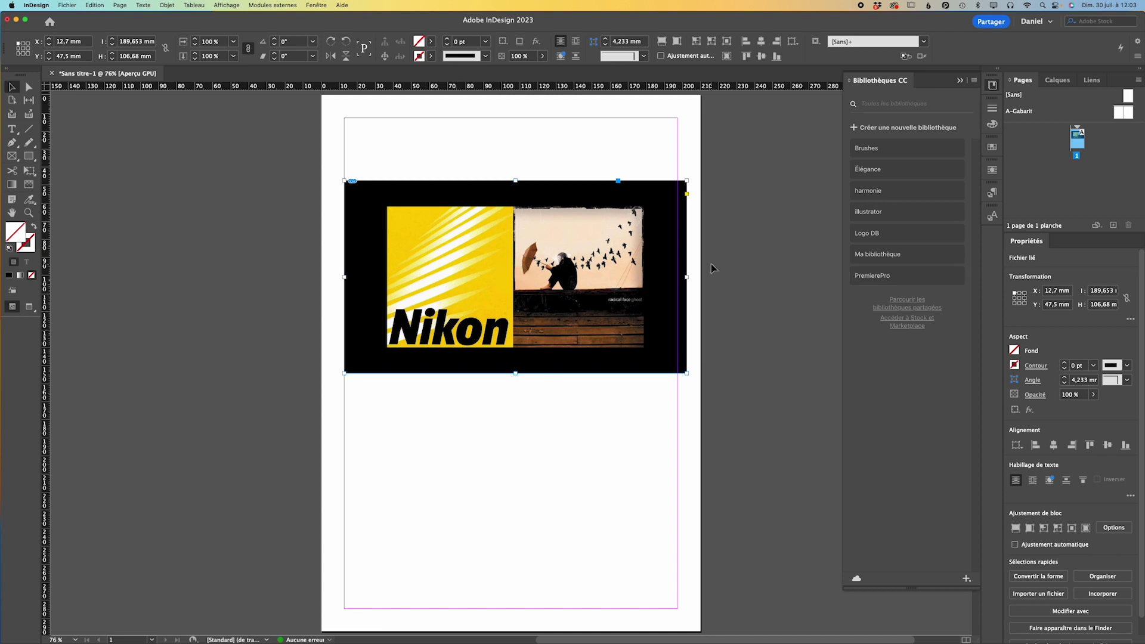
pyautogui.click(966, 578)
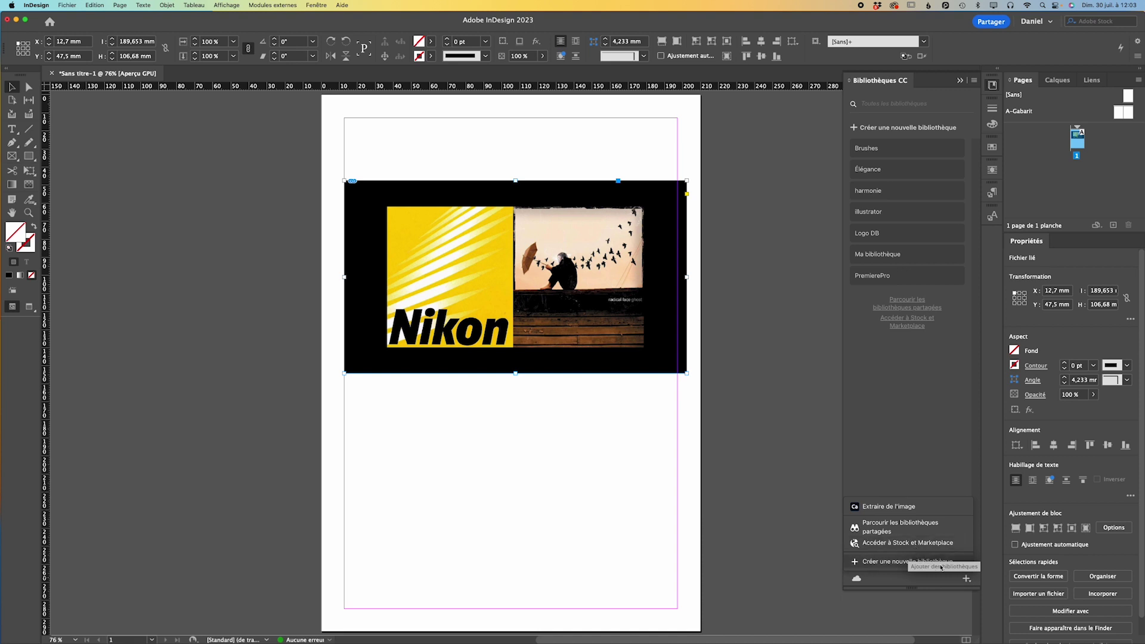
pyautogui.click(872, 324)
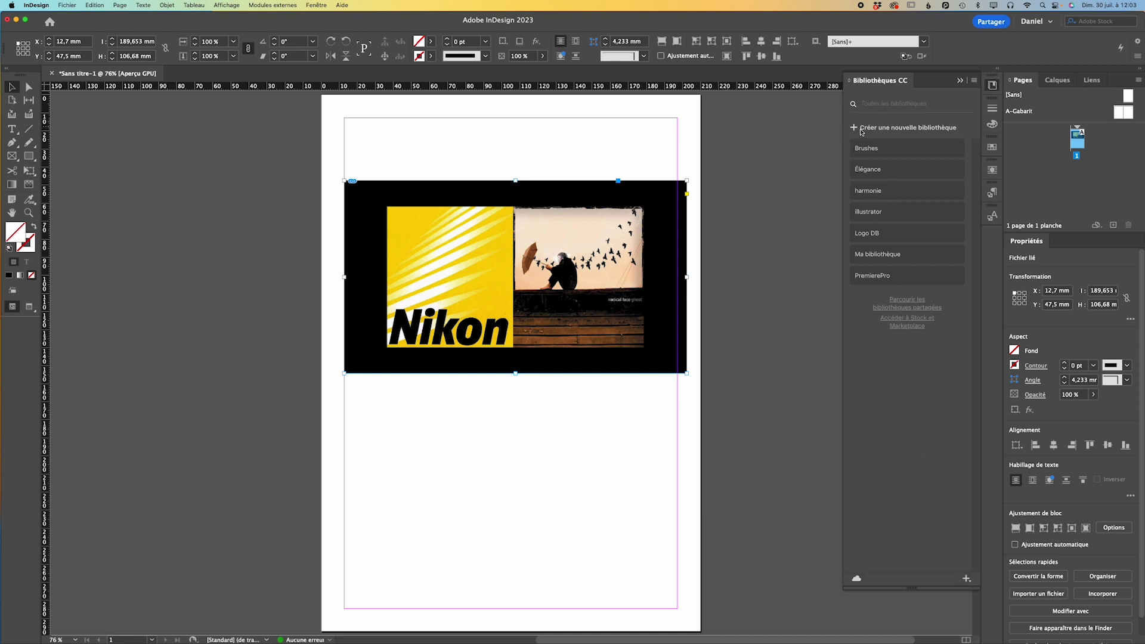
pyautogui.click(966, 579)
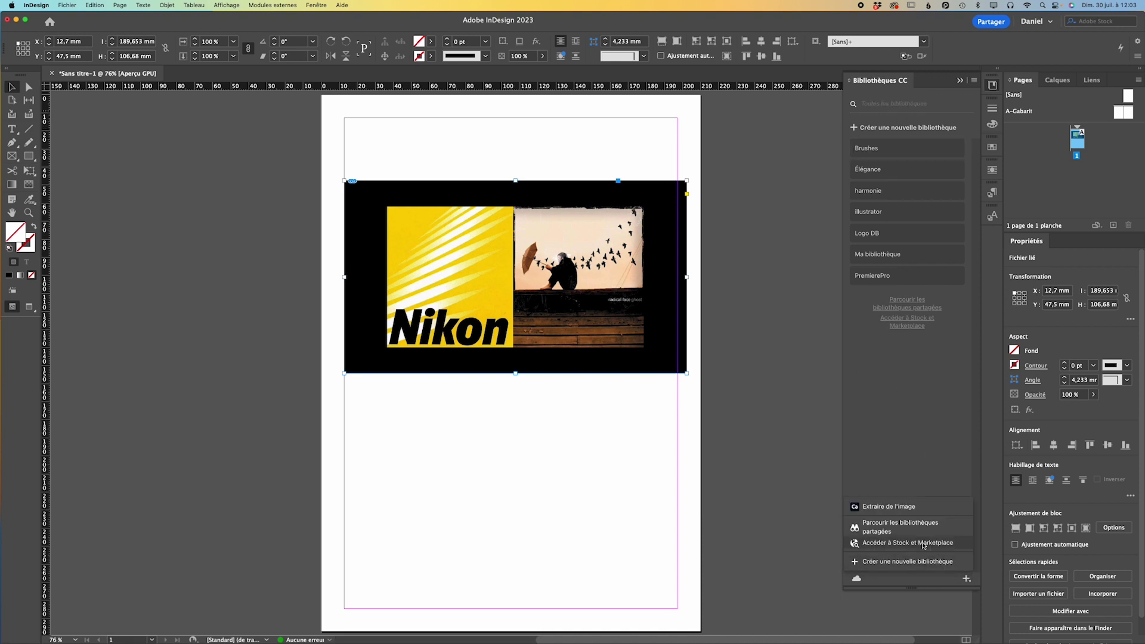
pyautogui.click(921, 382)
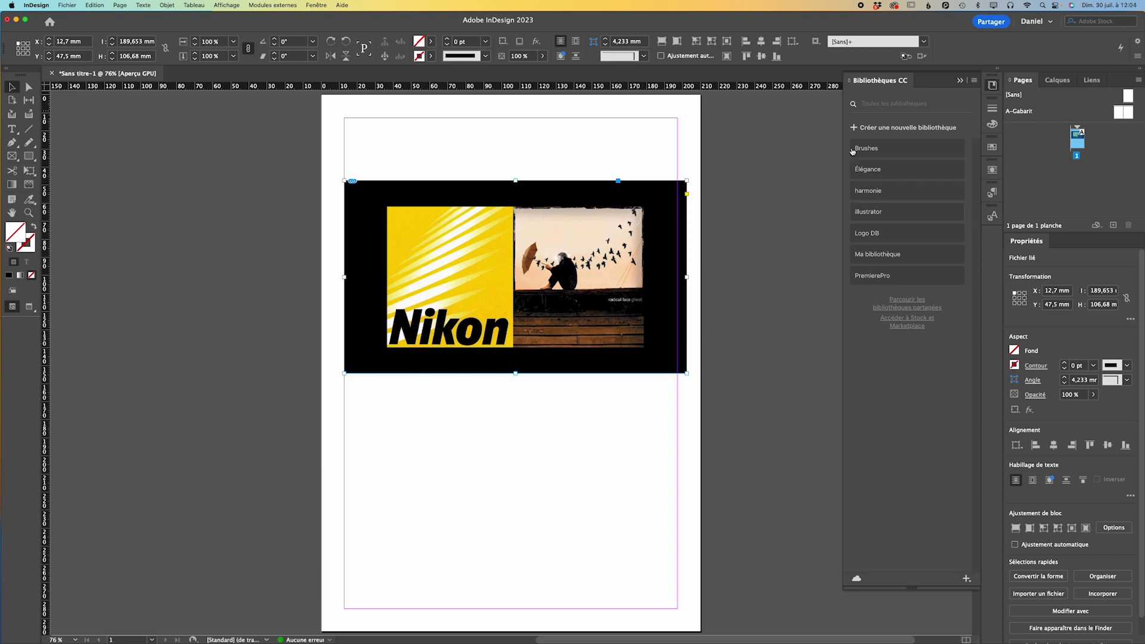
# Create a new CC library named "Tuto NIKON".
pyautogui.click(894, 128)
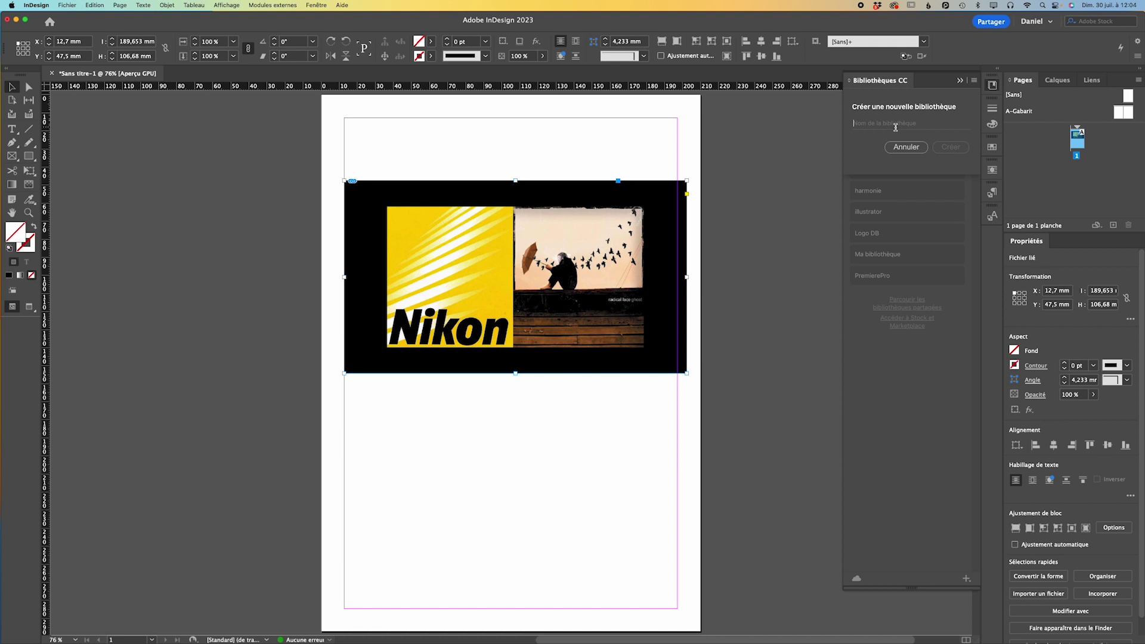
pyautogui.write('Tuto NIKON')
pyautogui.click(951, 147)
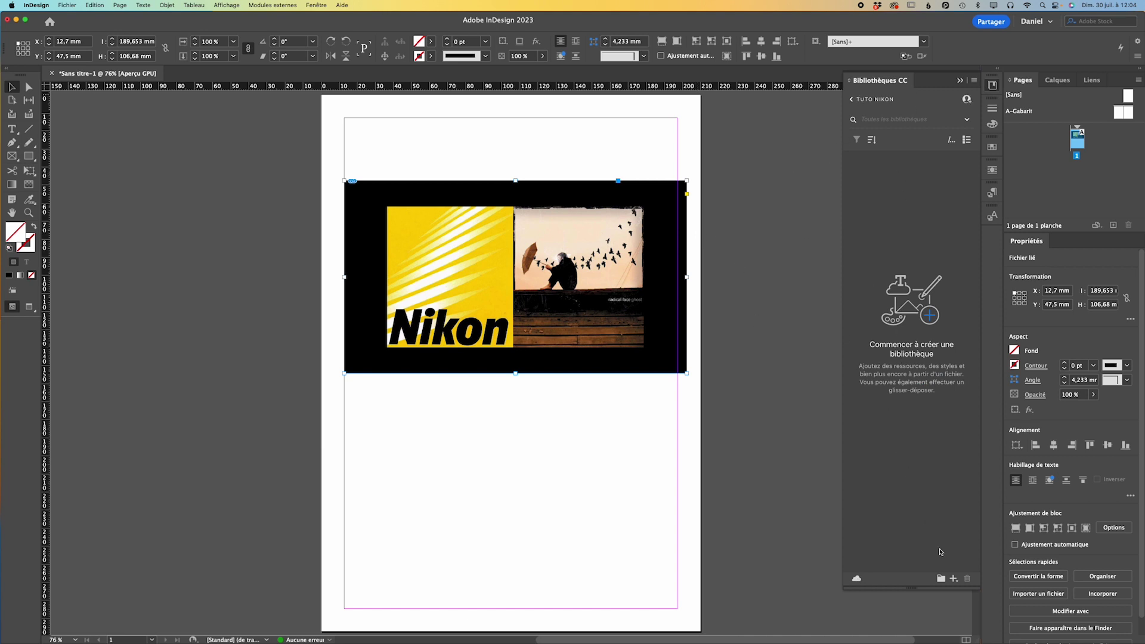
# Extract a color palette from the Nikon image, preview the Lumineux, Adouci, Profond and Sombre effects, and set the color effect to Aucun.
pyautogui.click(954, 579)
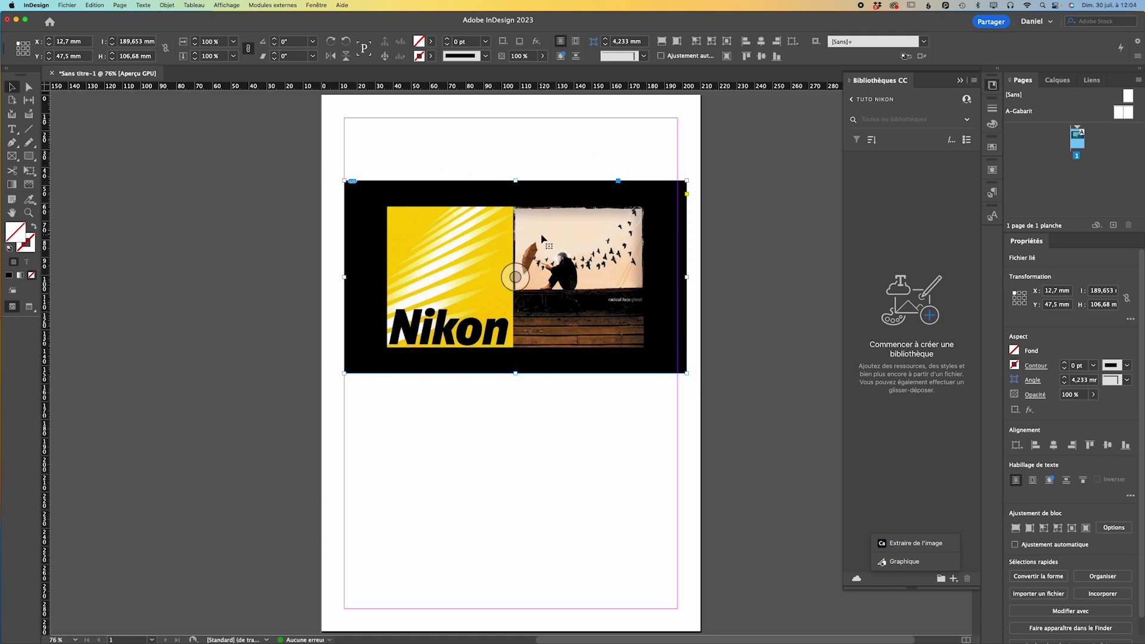
pyautogui.click(910, 544)
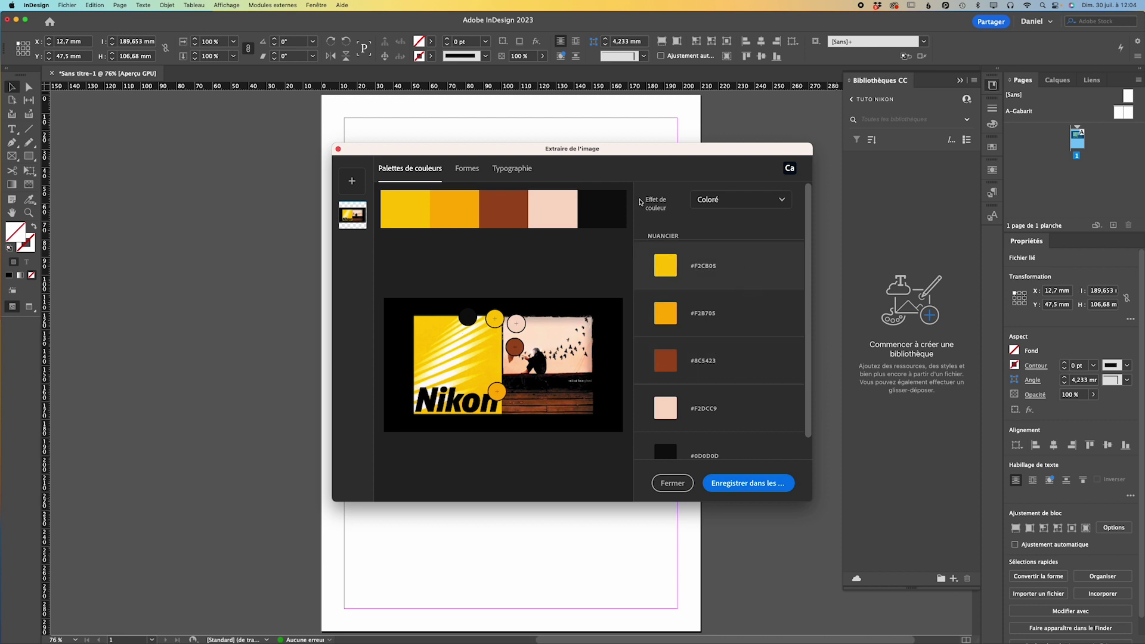
pyautogui.click(727, 207)
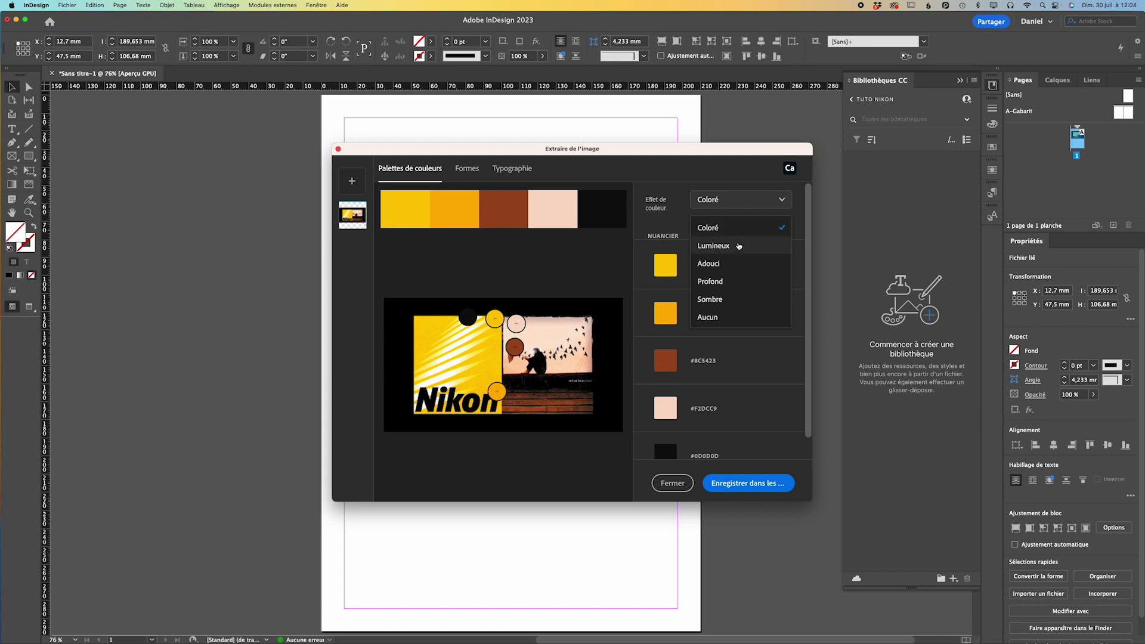
pyautogui.click(738, 245)
pyautogui.click(743, 207)
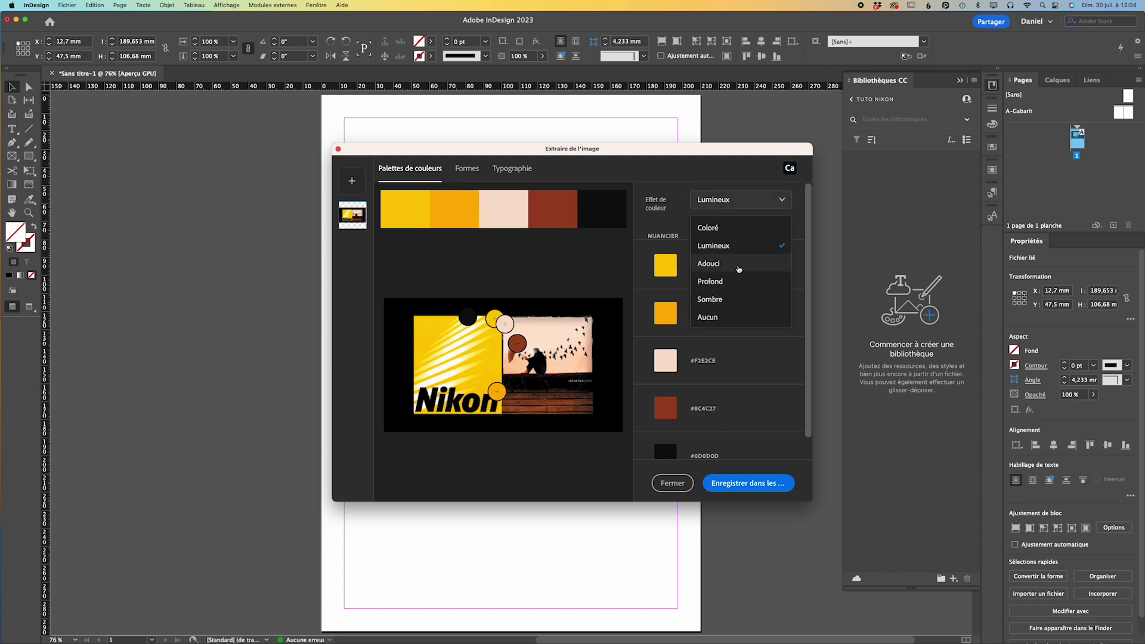
pyautogui.click(739, 264)
pyautogui.click(747, 203)
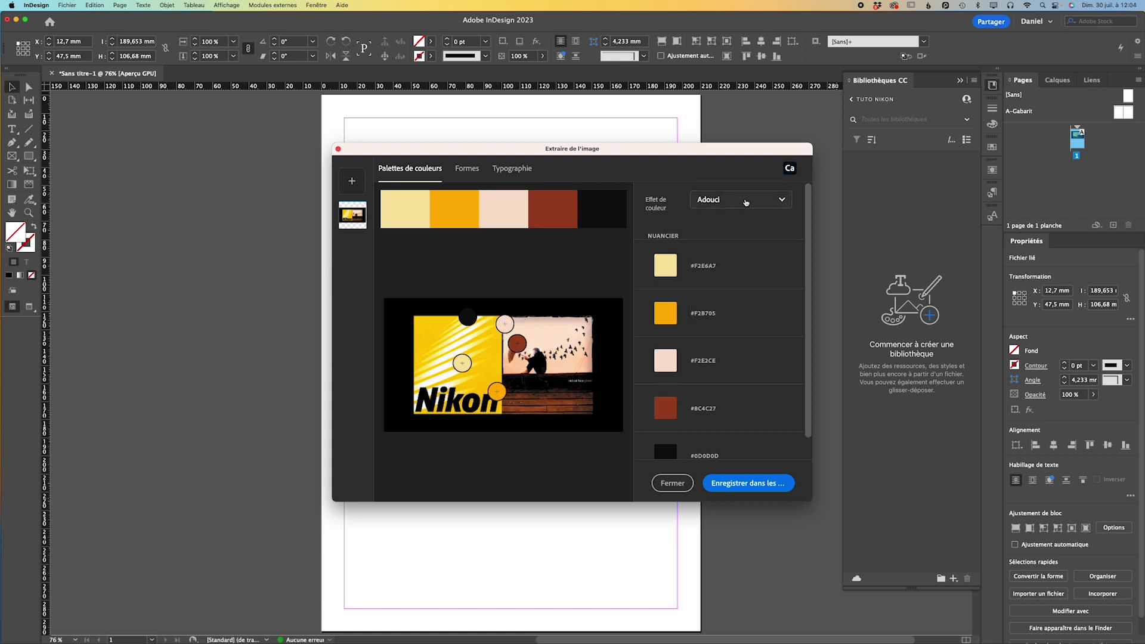
pyautogui.click(741, 282)
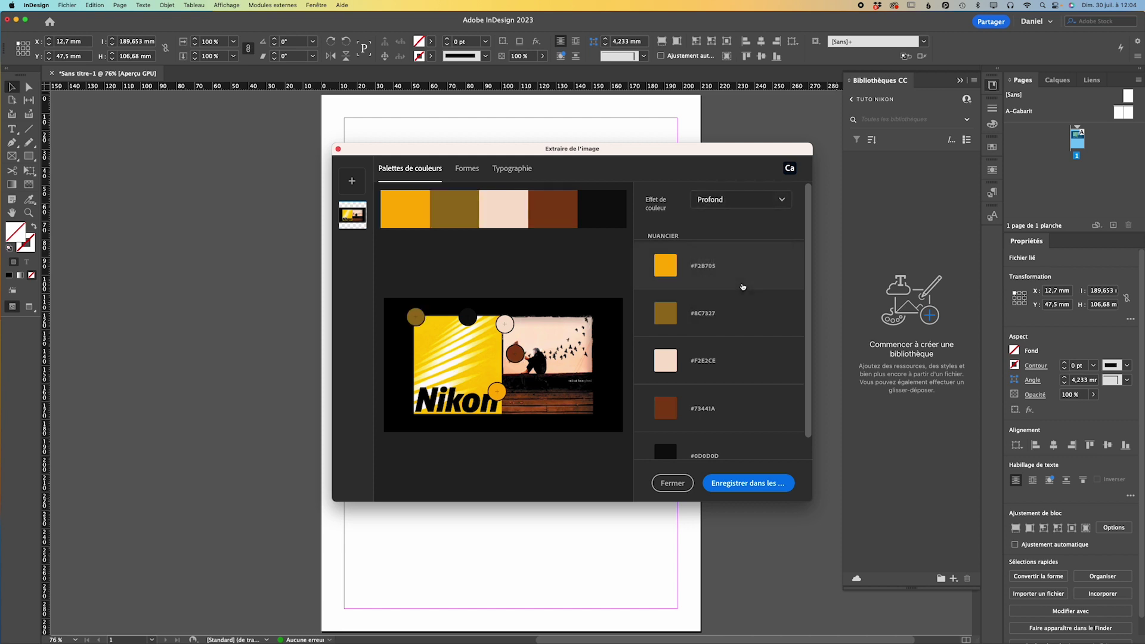
pyautogui.click(739, 199)
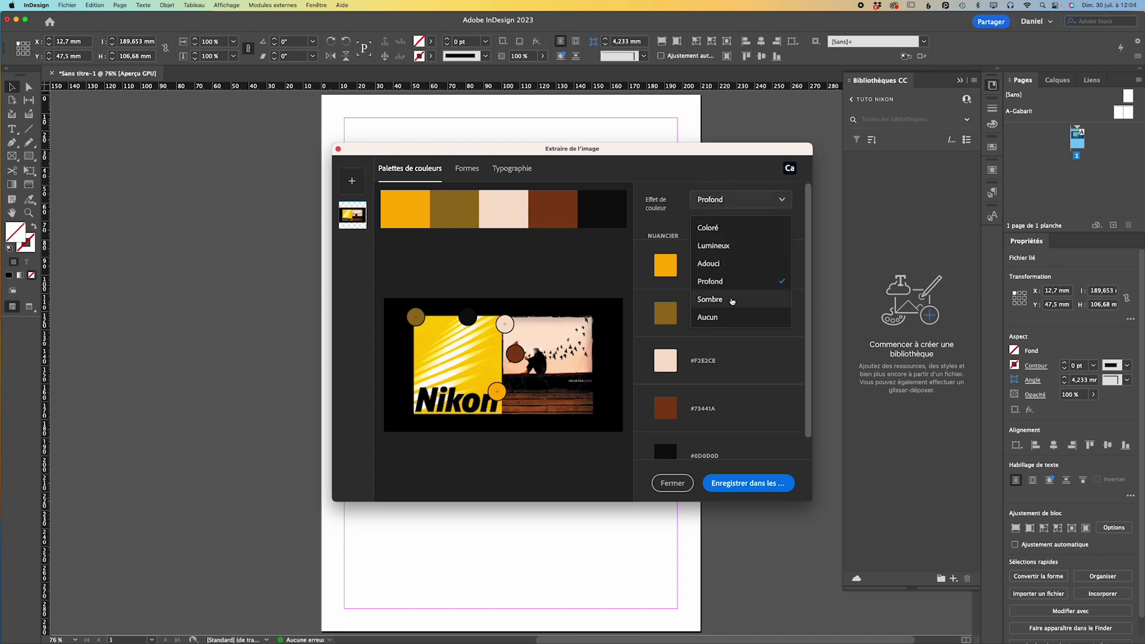
pyautogui.click(732, 301)
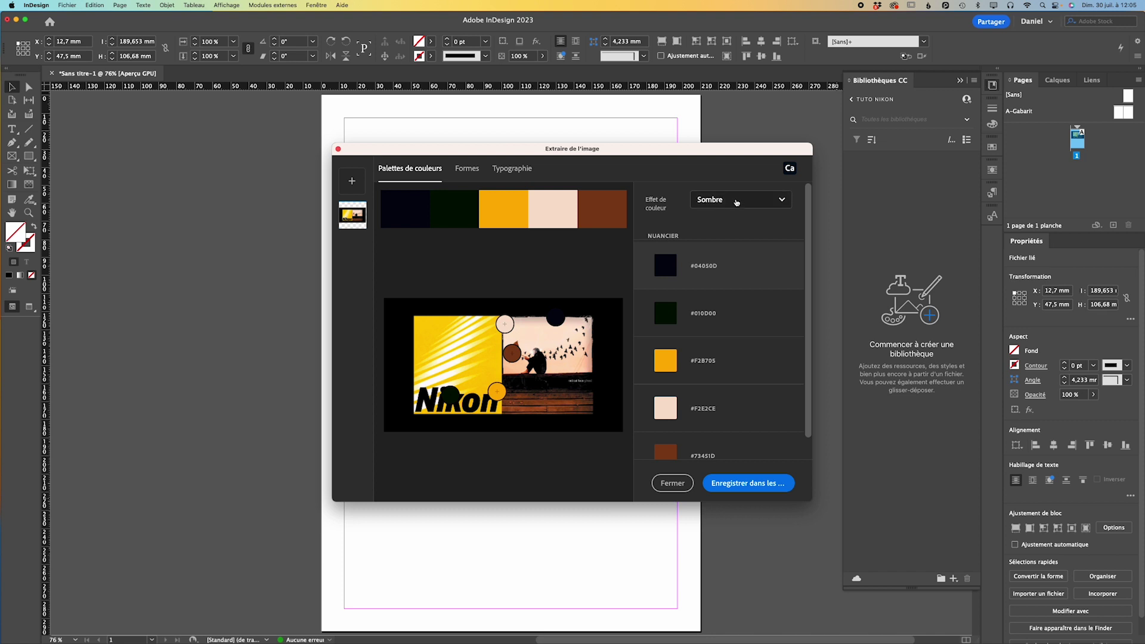
pyautogui.click(737, 200)
pyautogui.click(723, 315)
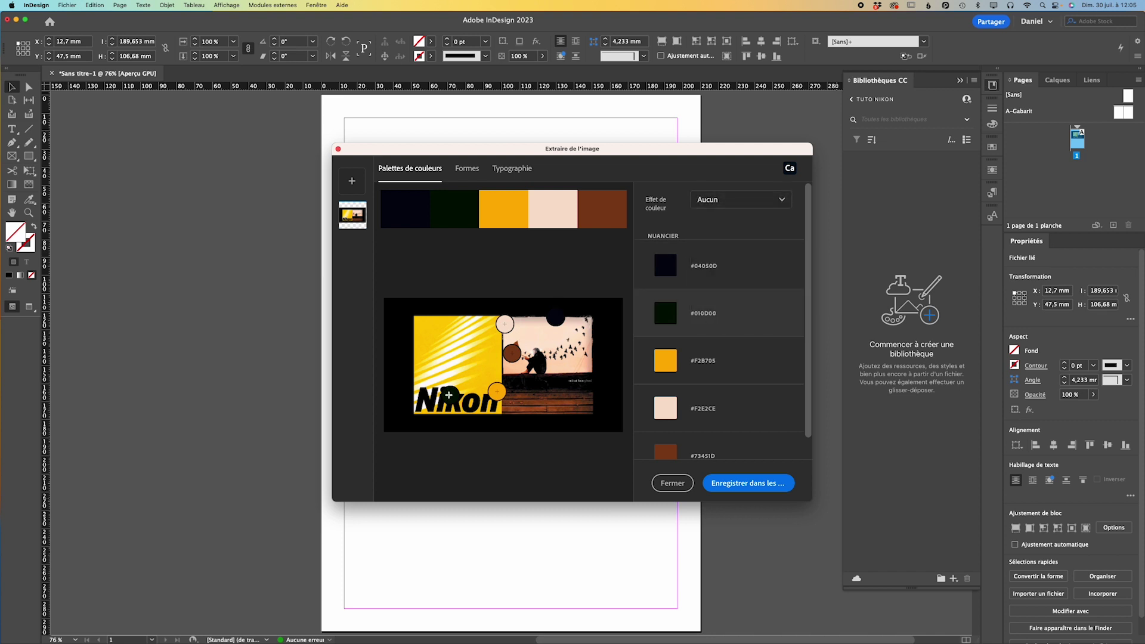
# Reposition the color samplers on the image to pick pink #E7BFA0, brown #683A11, yellows #FBC702 and #FBCD00, and cream #F5E4D2.
pyautogui.moveTo(449, 395); pyautogui.dragTo(480, 394)
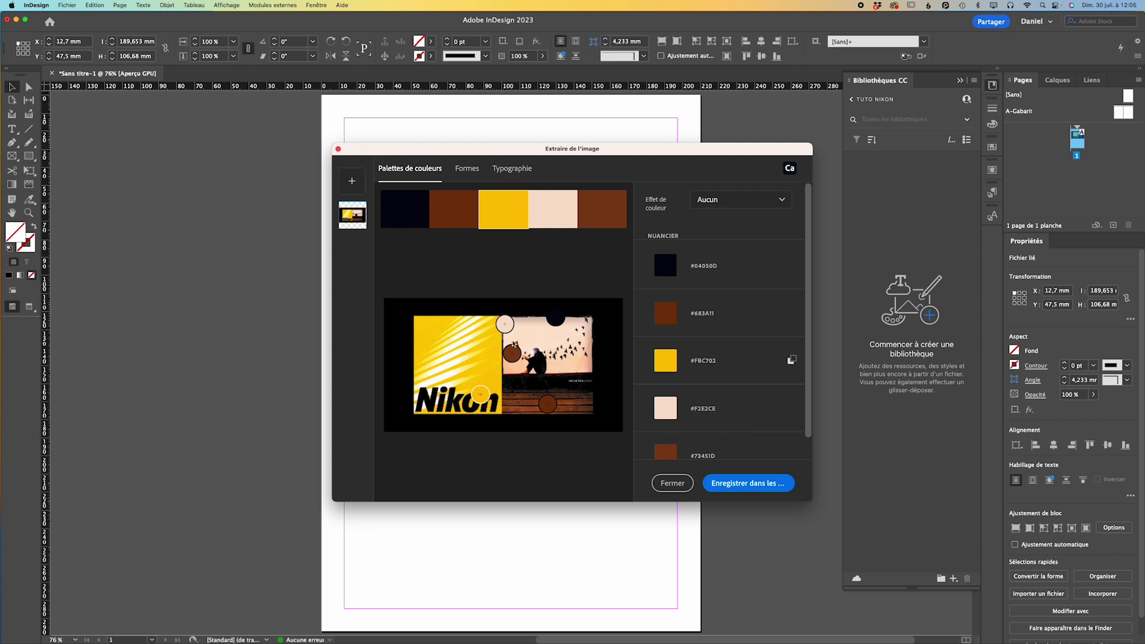
pyautogui.moveTo(504, 325); pyautogui.dragTo(426, 320)
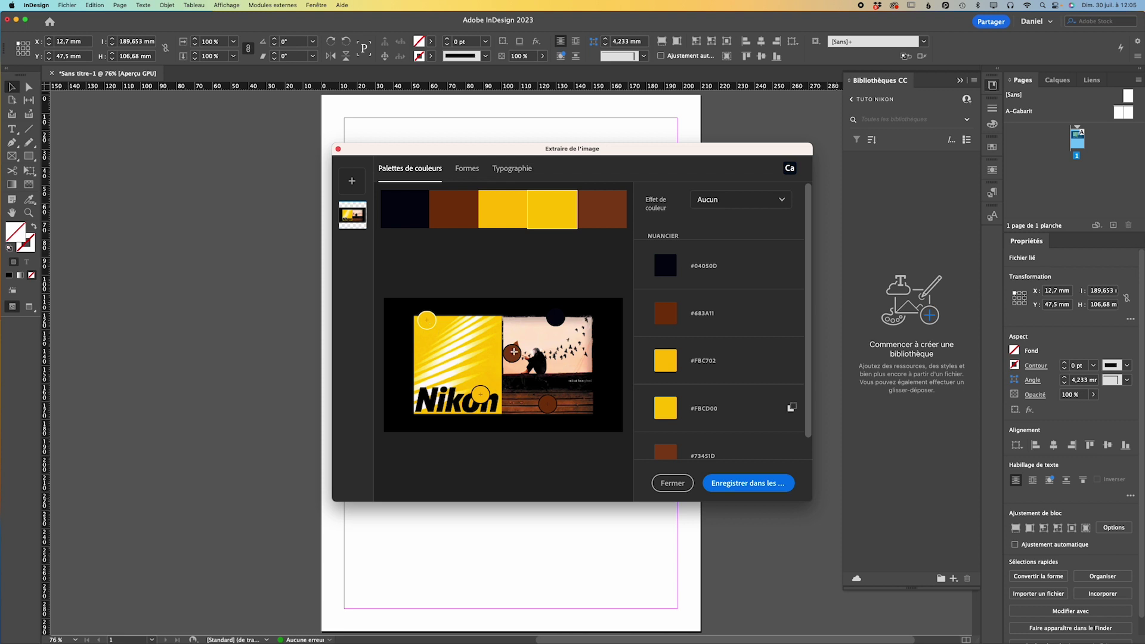
pyautogui.moveTo(512, 353); pyautogui.dragTo(512, 326)
pyautogui.moveTo(578, 366); pyautogui.dragTo(587, 368)
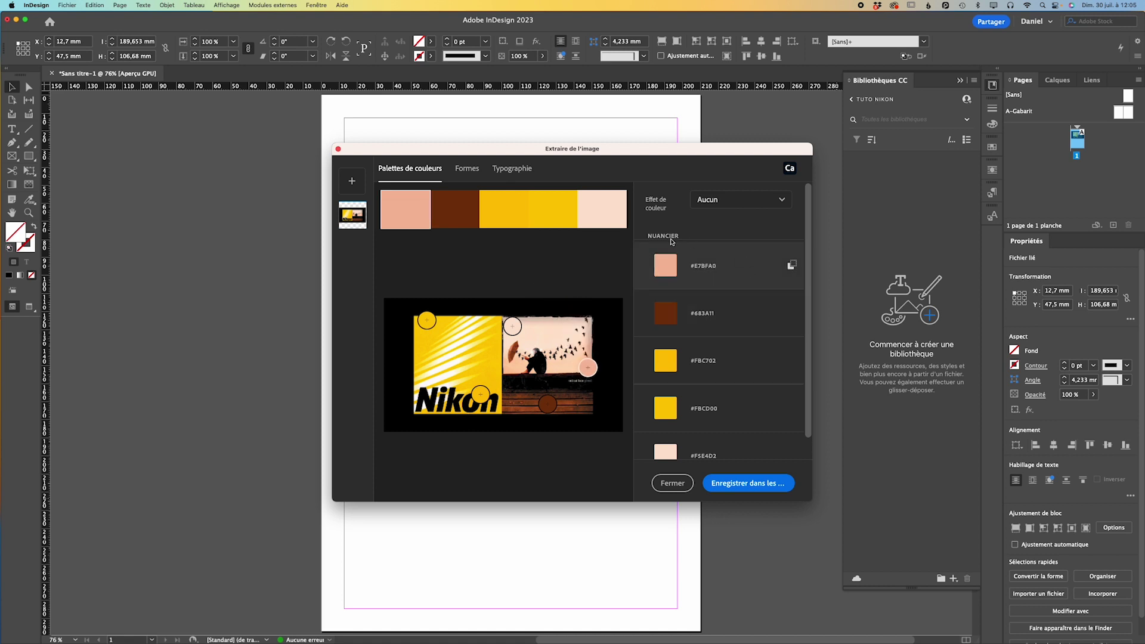
# Save the five-color palette to the CC library and close the image extraction dialog.
pyautogui.scroll(-1, 686, 310)
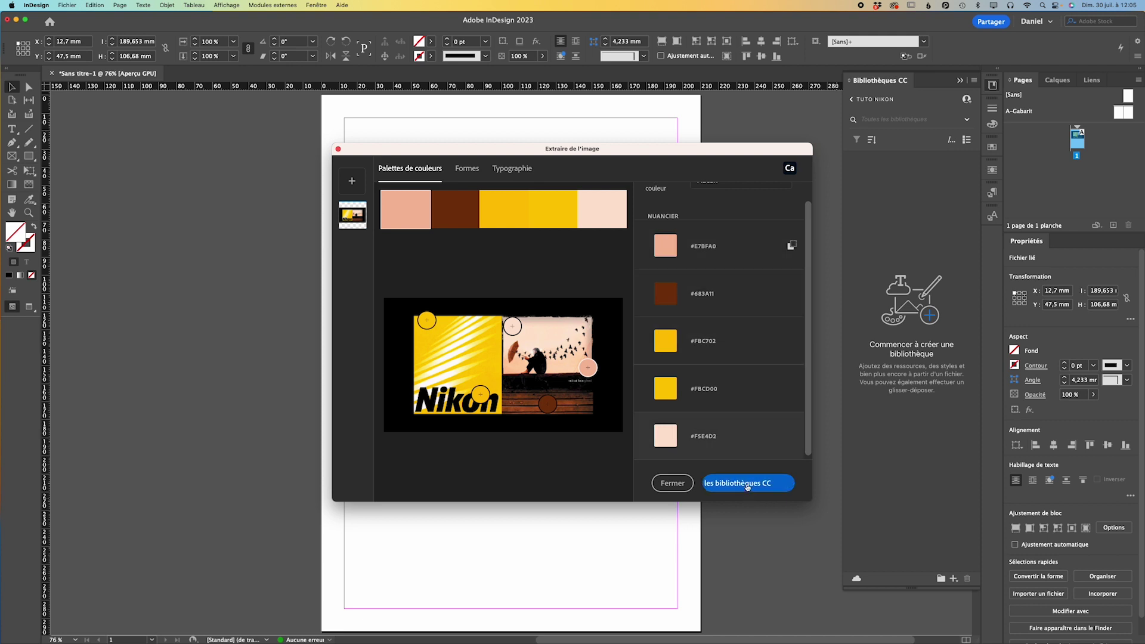
pyautogui.click(747, 484)
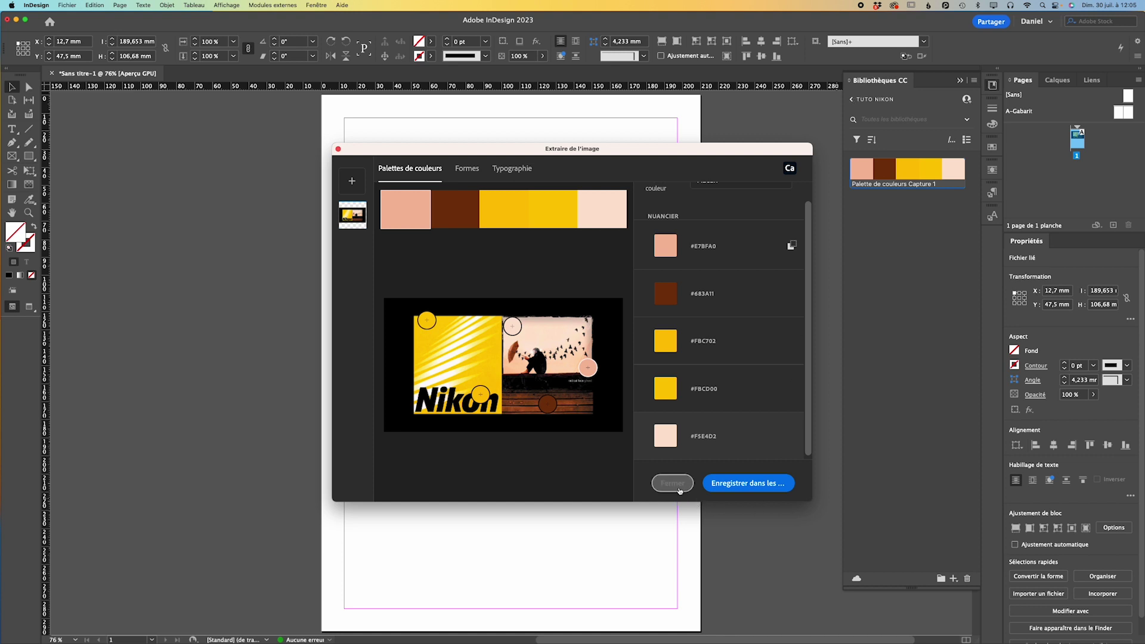
pyautogui.click(672, 483)
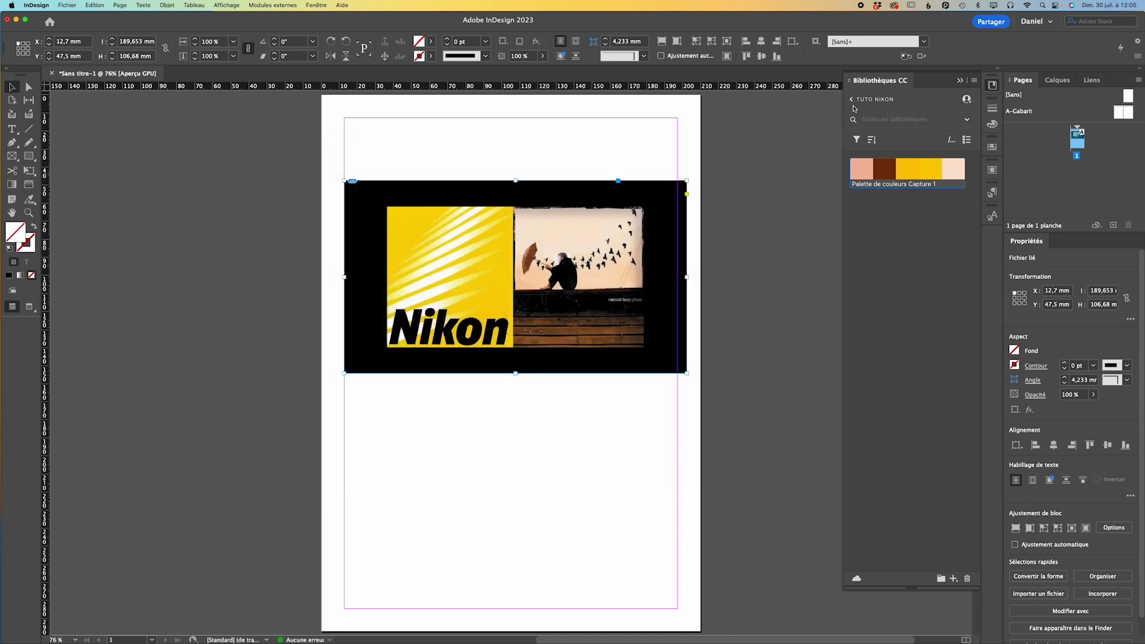
# Return to the list of libraries and reopen the Tuto NIKON library to inspect the saved palette.
pyautogui.click(852, 100)
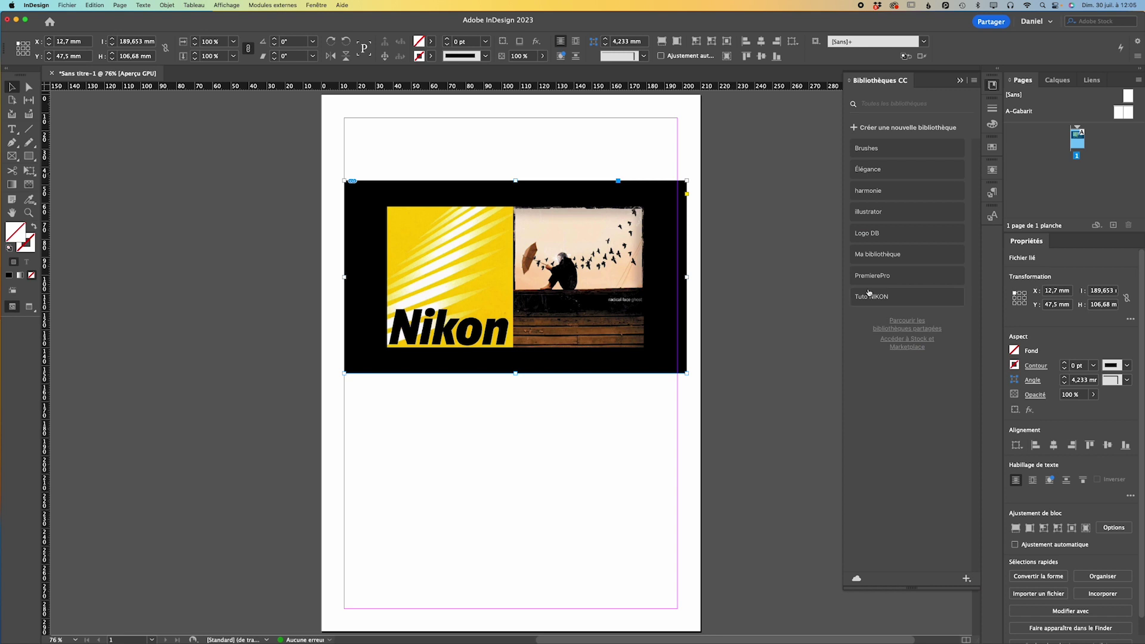
pyautogui.click(912, 299)
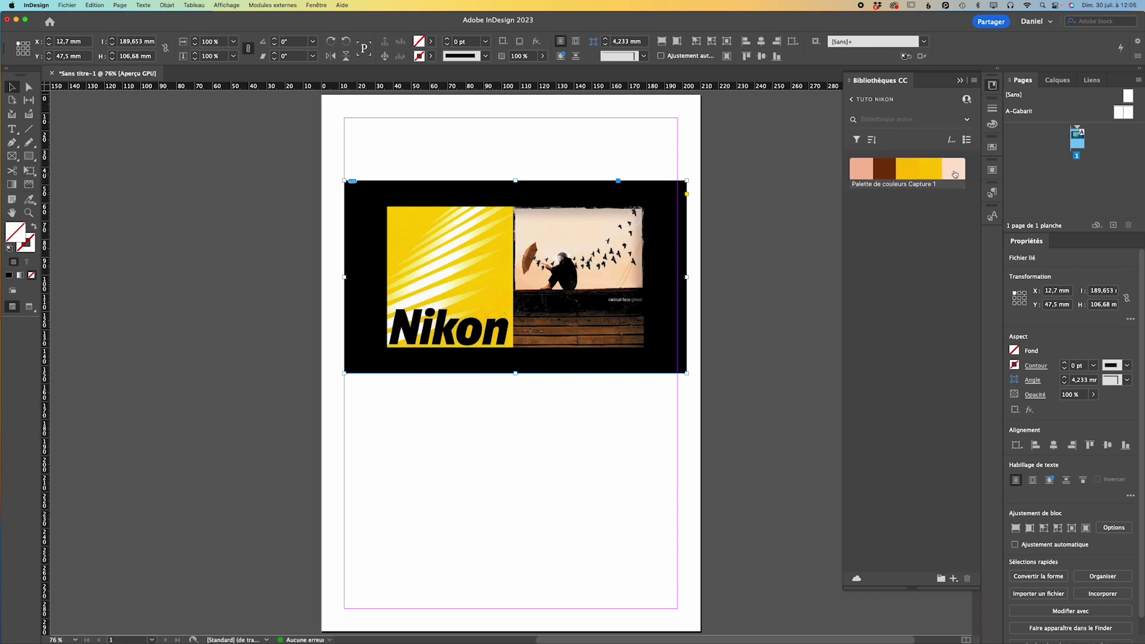
pyautogui.moveTo(958, 174)
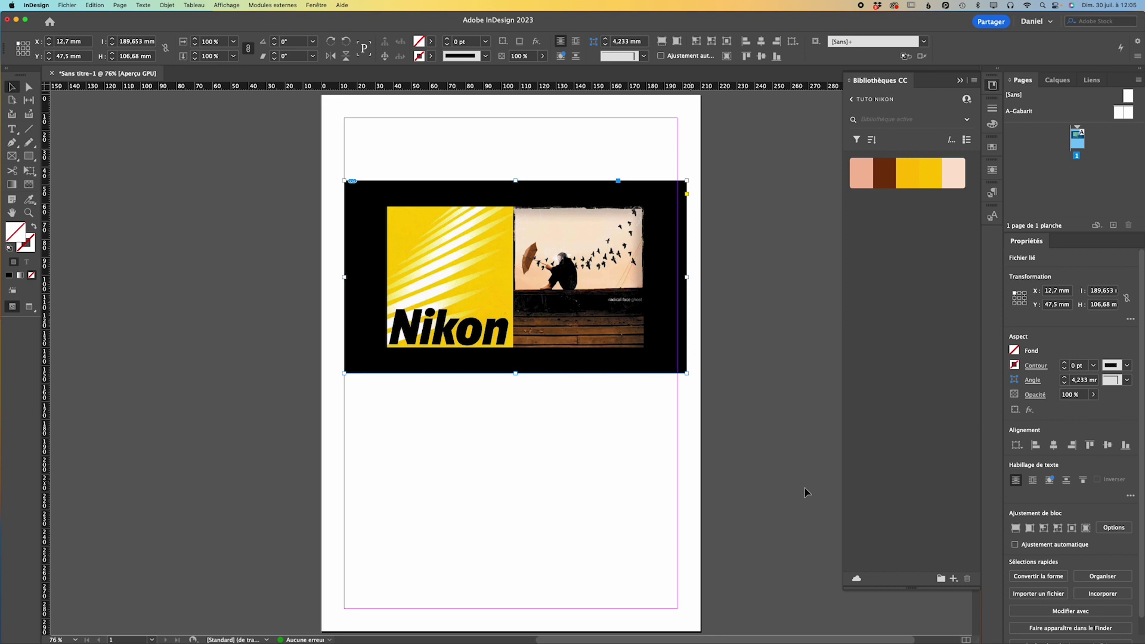
# Start a new extraction from the Nikon image, frame the word Nikon for typography recognition and find similar fonts.
pyautogui.click(953, 579)
pyautogui.click(915, 544)
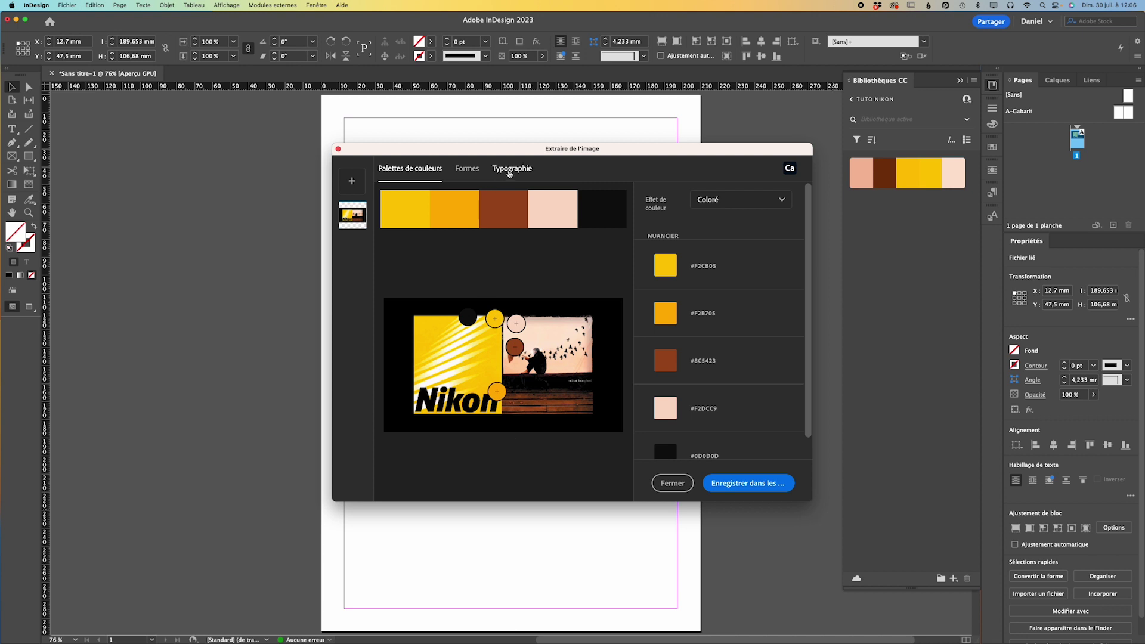
pyautogui.click(468, 170)
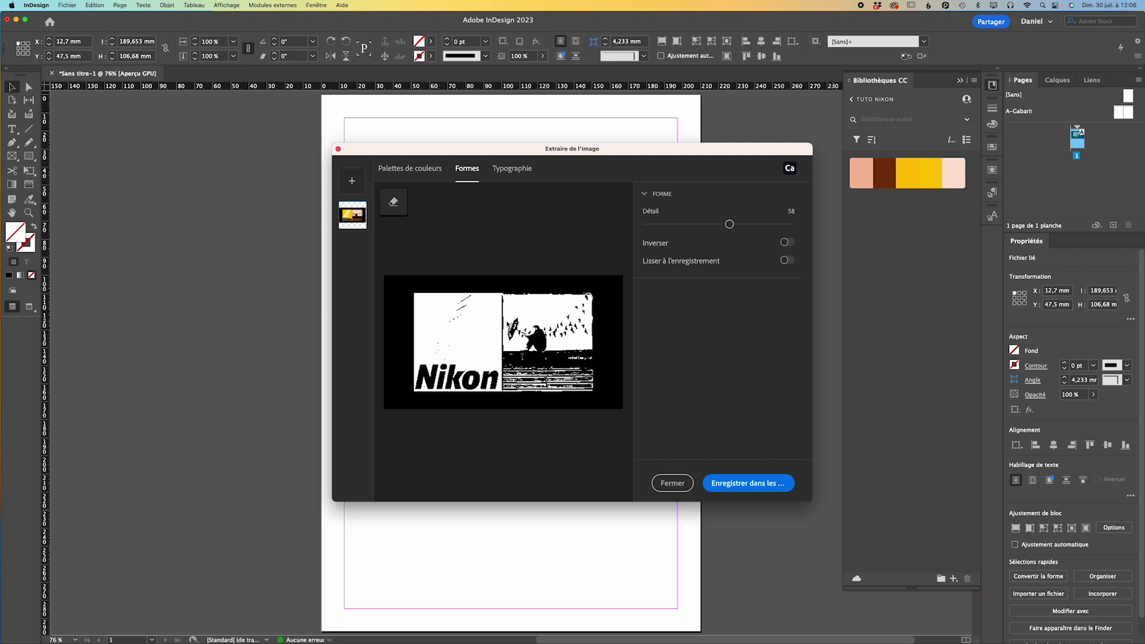
pyautogui.click(512, 170)
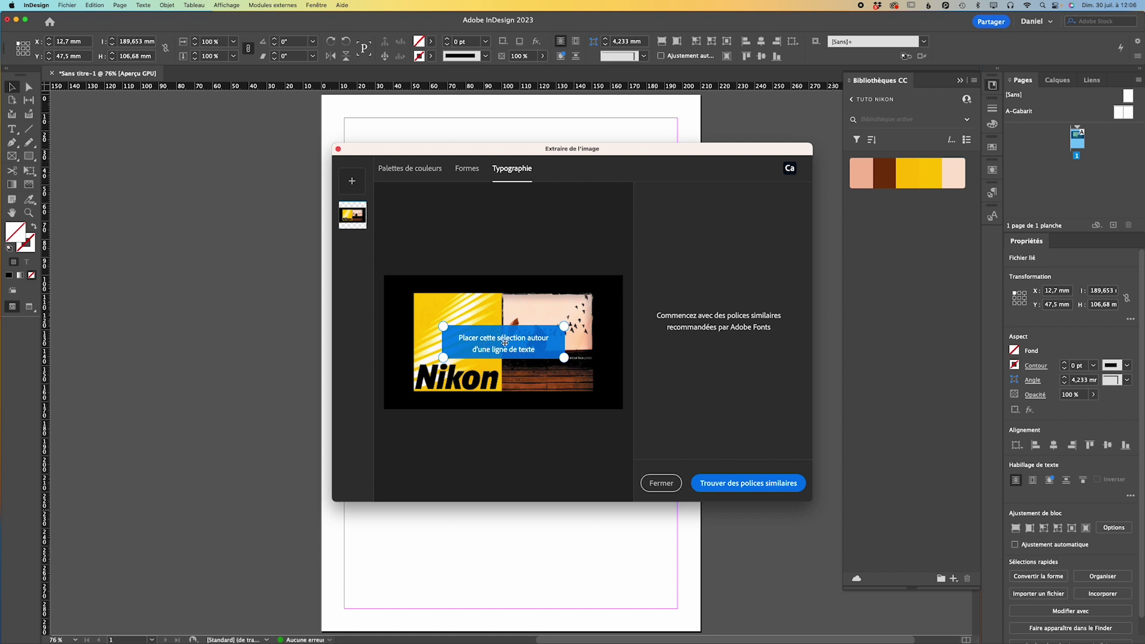
pyautogui.moveTo(487, 343); pyautogui.dragTo(460, 376)
pyautogui.moveTo(536, 390); pyautogui.dragTo(500, 363)
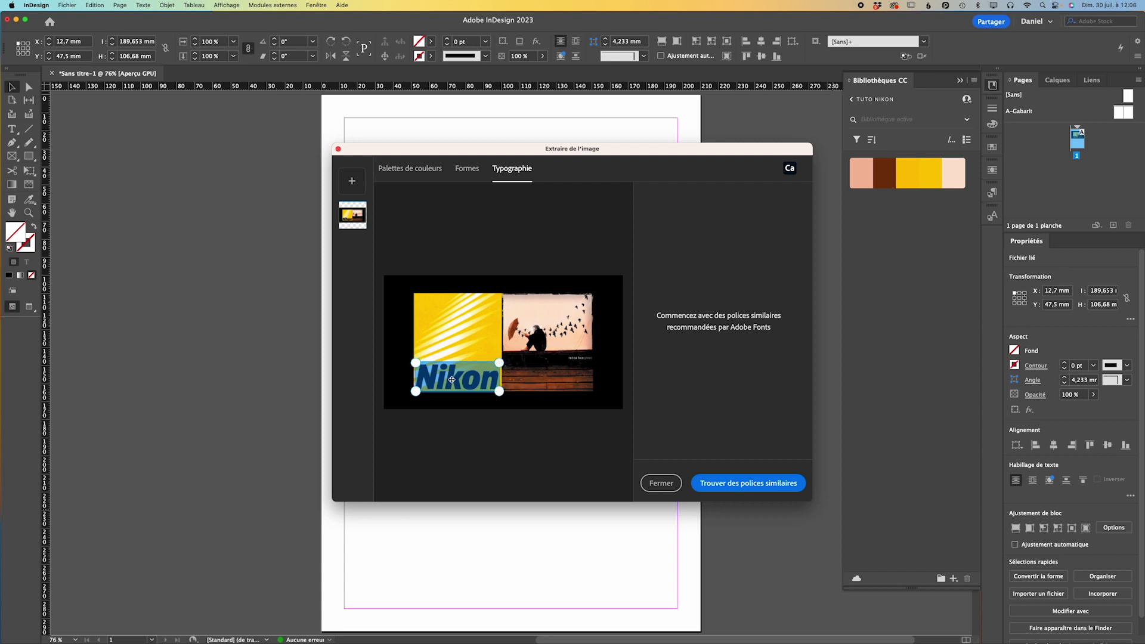
pyautogui.click(759, 485)
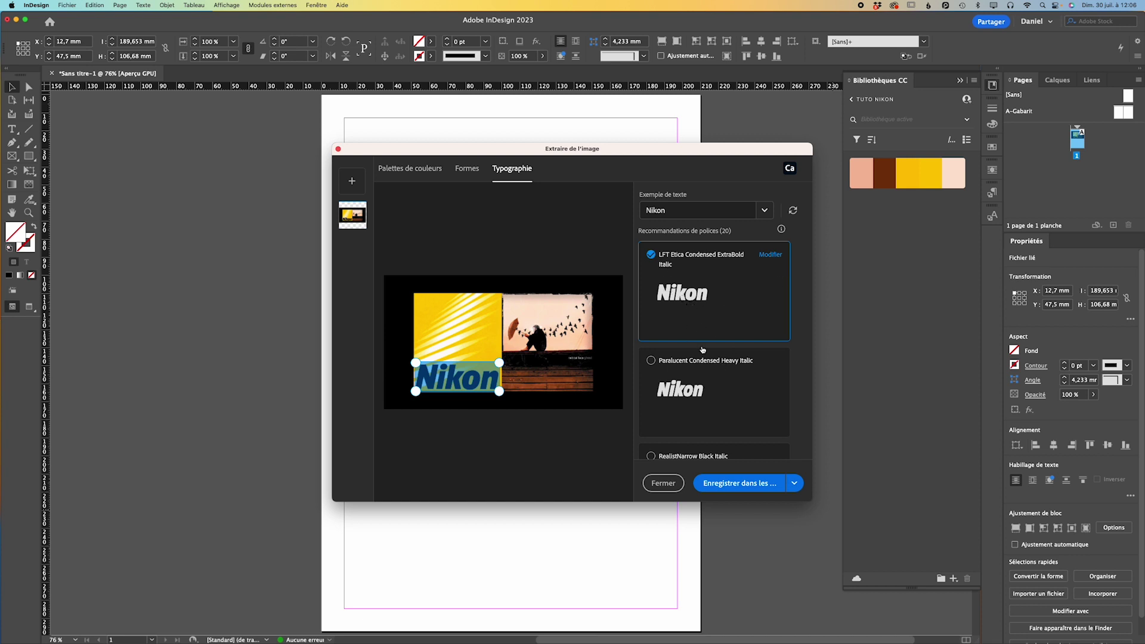
# Review the recommended fonts for the Nikon wordmark and choose Noto Sans Black Italic.
pyautogui.scroll(-4, 742, 391)
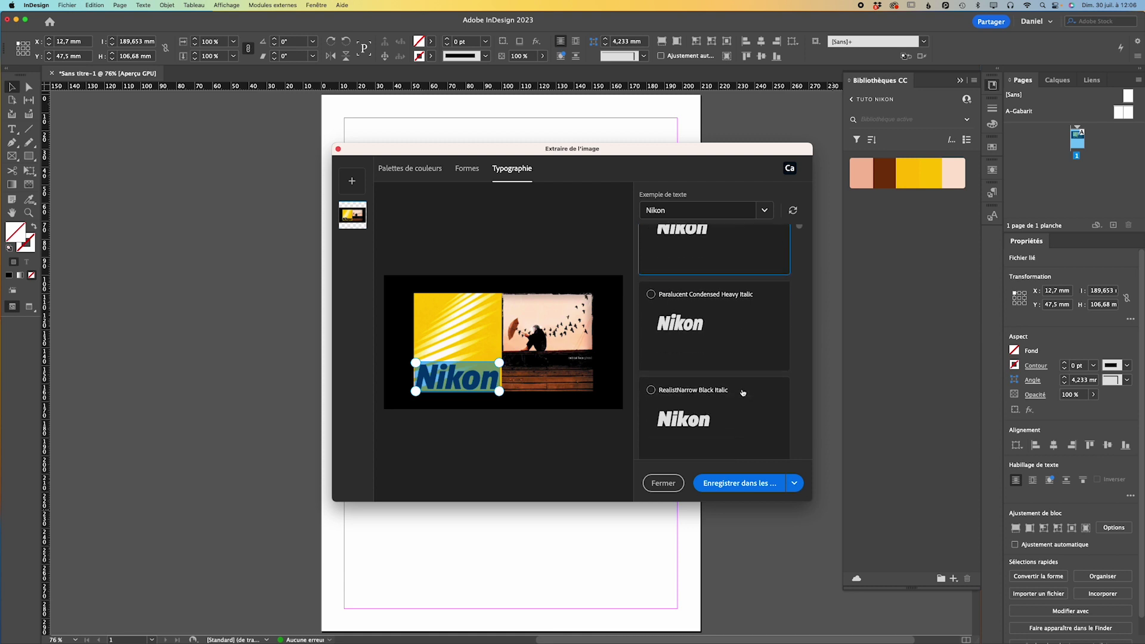
pyautogui.scroll(-3, 742, 392)
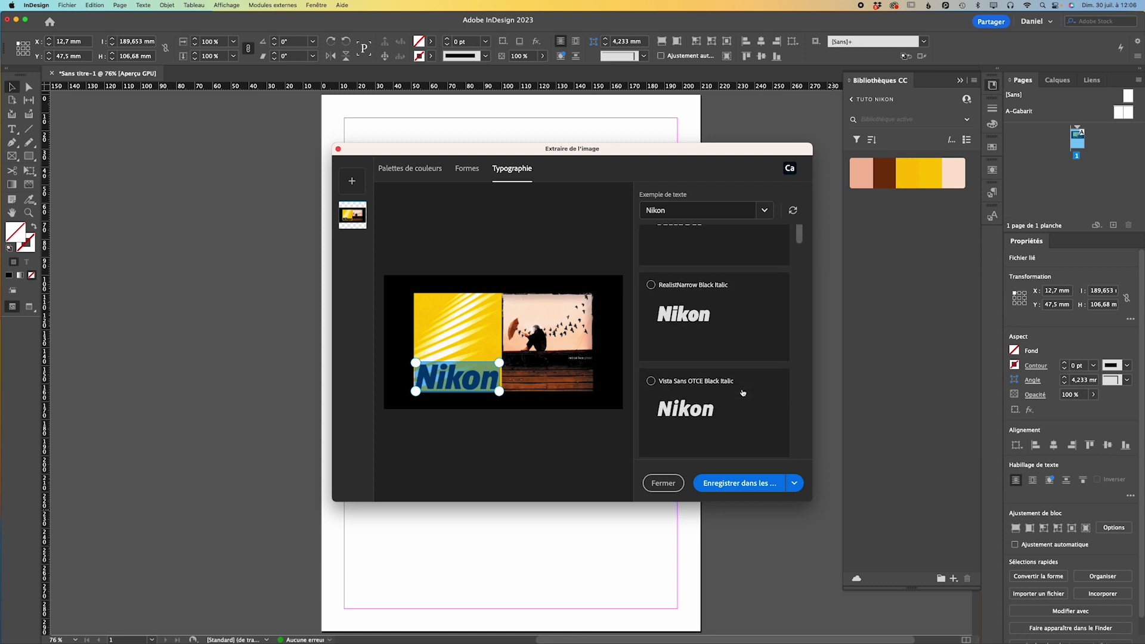
pyautogui.scroll(-4, 742, 393)
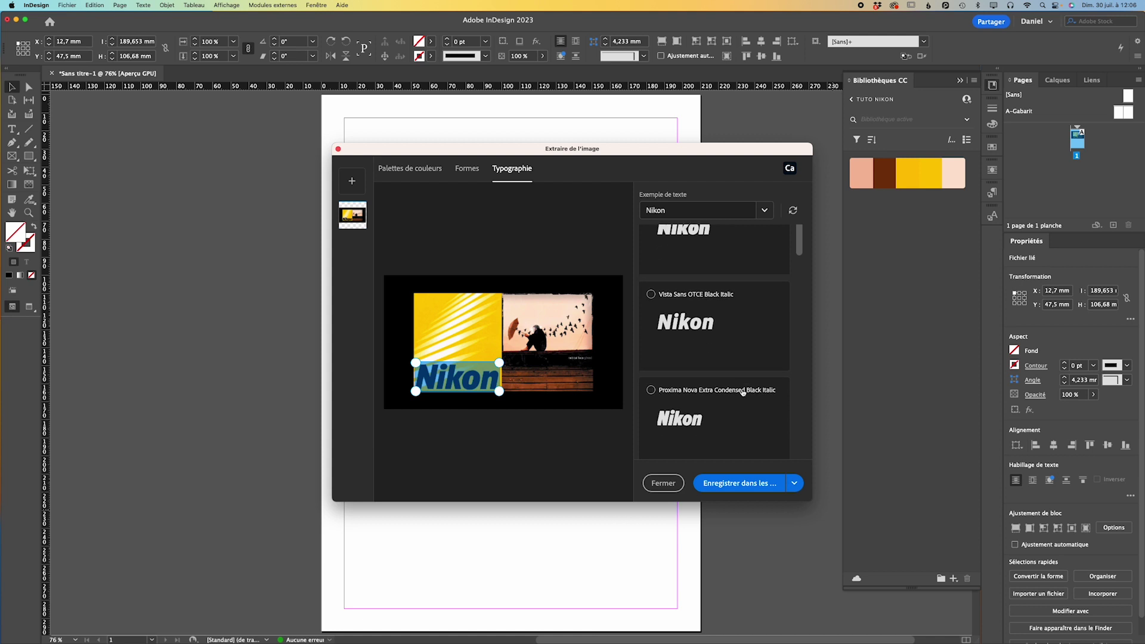
pyautogui.scroll(-3, 743, 393)
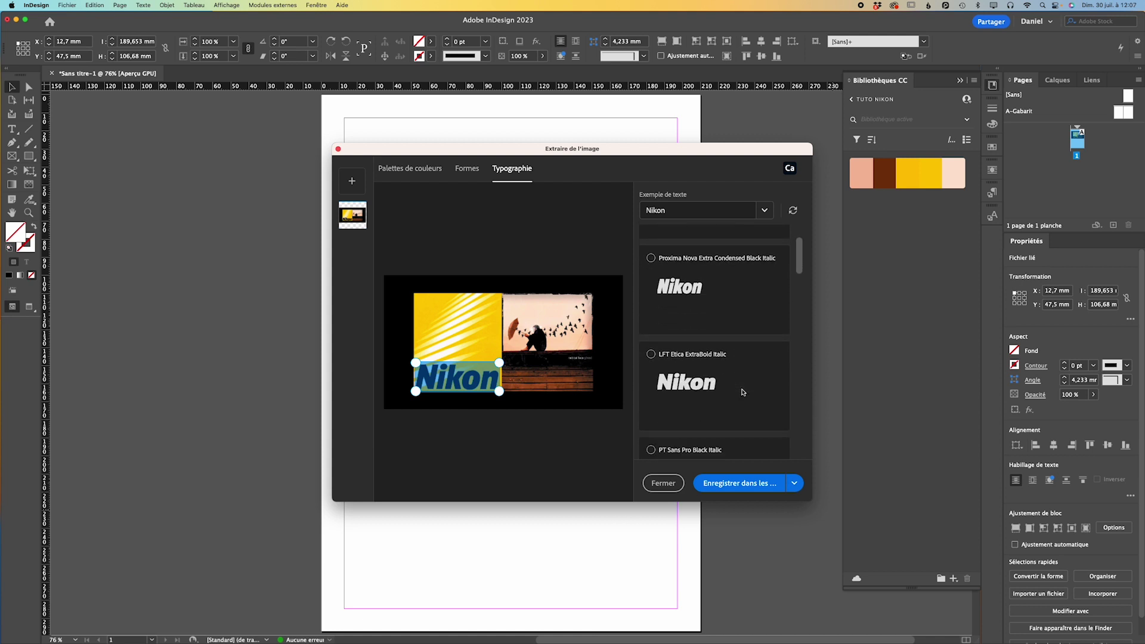
pyautogui.moveTo(800, 259); pyautogui.dragTo(804, 317)
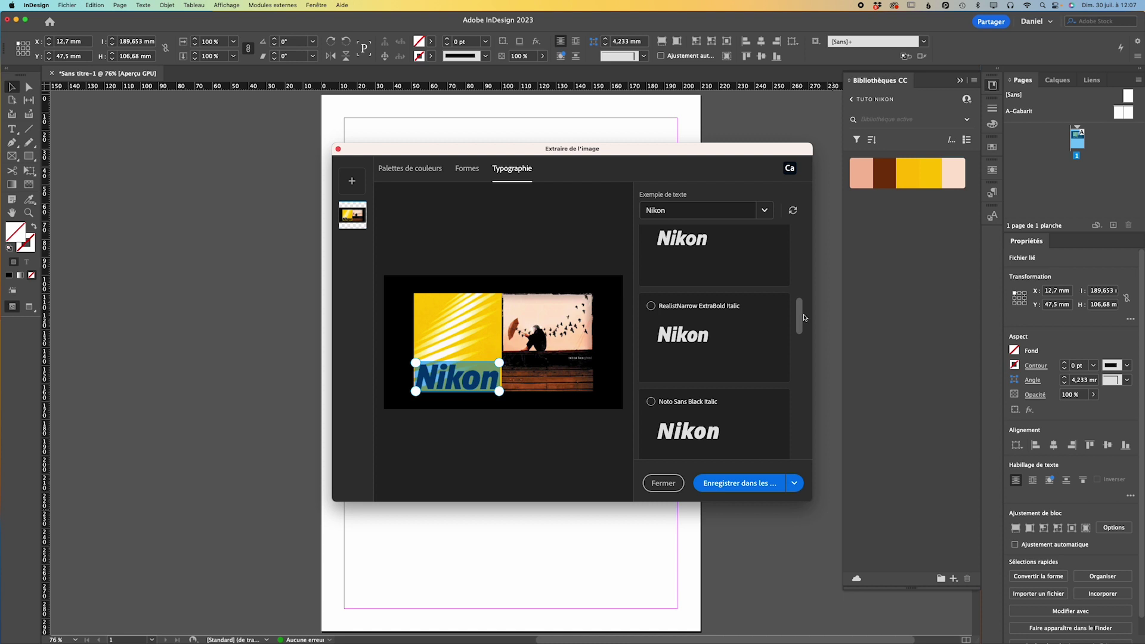
pyautogui.moveTo(804, 318); pyautogui.dragTo(804, 334)
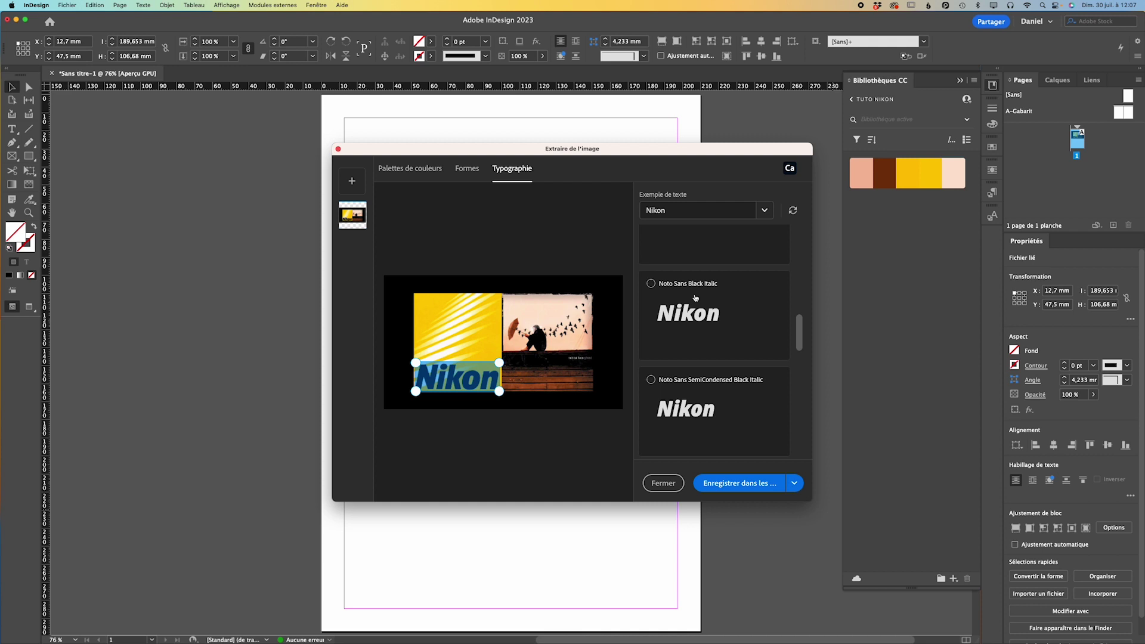
pyautogui.click(651, 284)
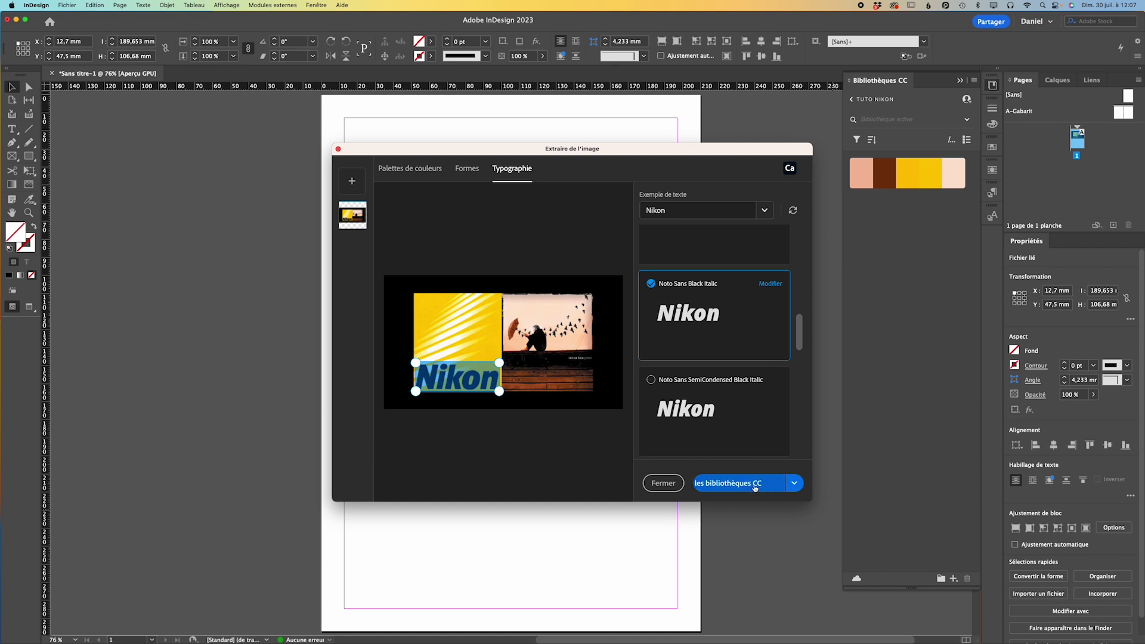
# Save the chosen font to the CC library as a character style (Style de caractère) and close the extraction dialog.
pyautogui.click(794, 483)
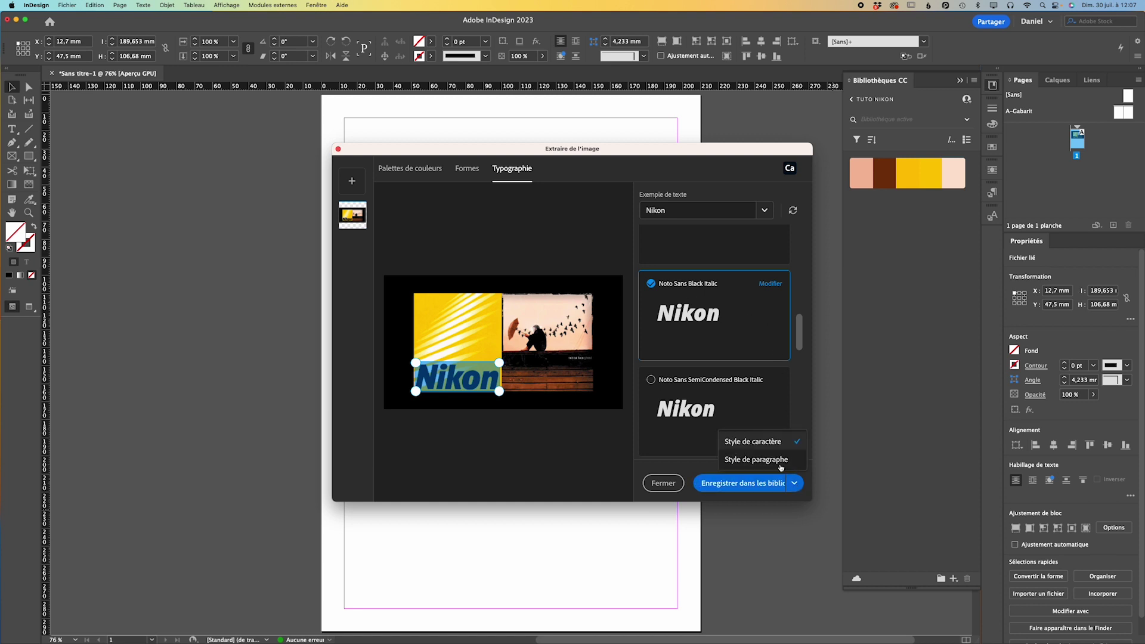
pyautogui.click(756, 442)
pyautogui.click(740, 484)
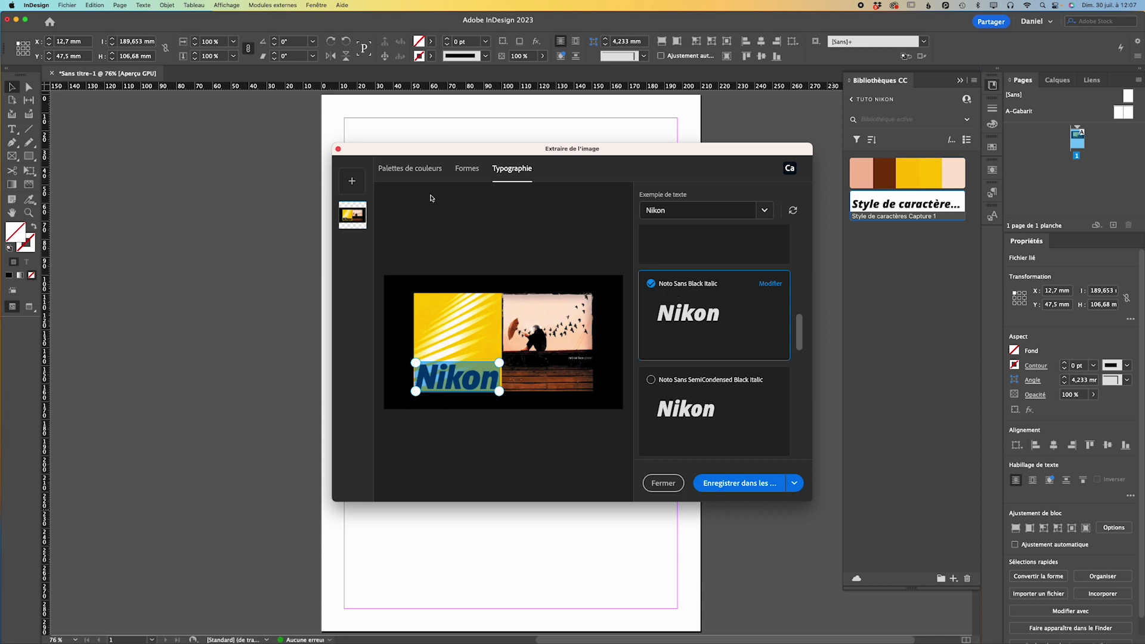
pyautogui.click(663, 482)
# Create a text frame about 85 × 40 mm below the image and enter the text NIKON.
pyautogui.click(12, 130)
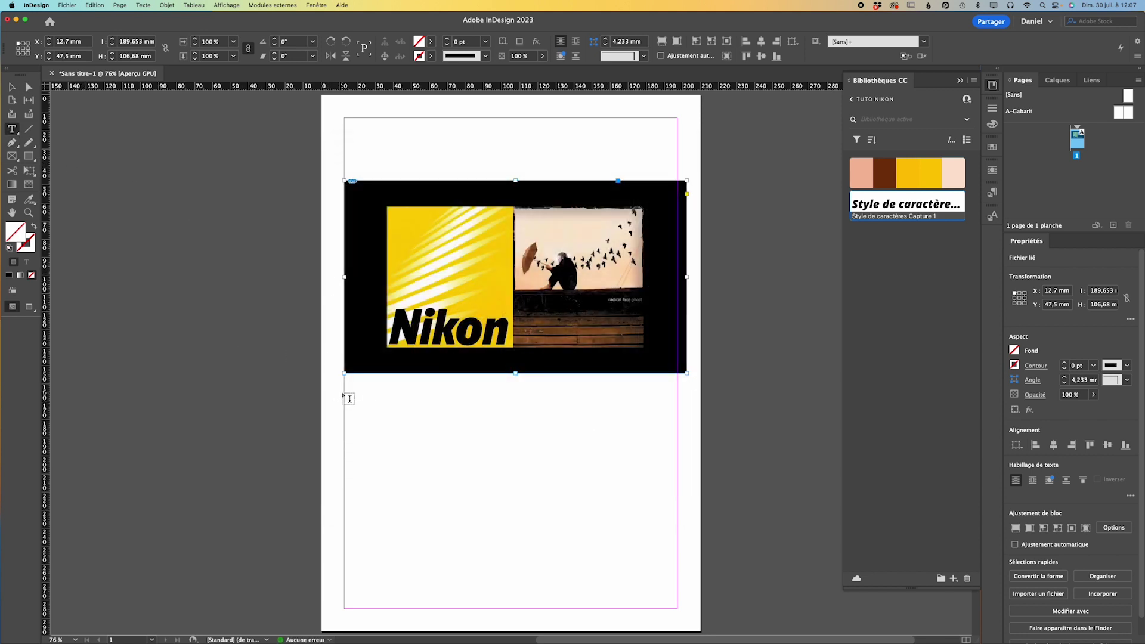
pyautogui.moveTo(345, 393); pyautogui.dragTo(497, 465)
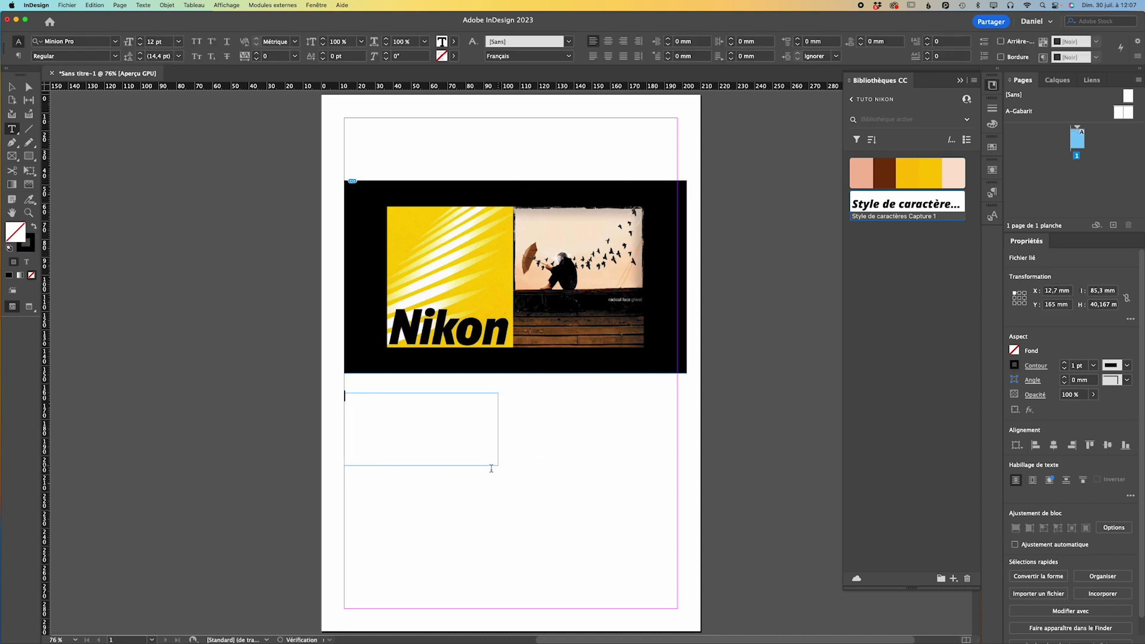
pyautogui.write('NIKON')
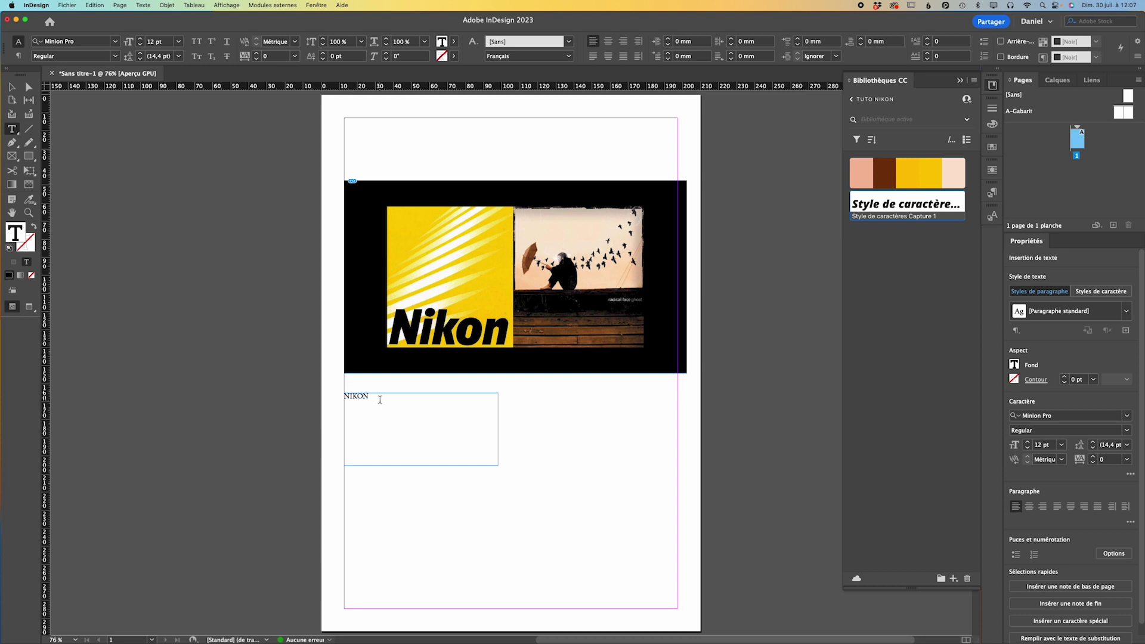
# Enlarge the word NIKON to 60 pt and apply the library's Style de caractères Capture 1 to it.
pyautogui.moveTo(379, 400); pyautogui.dragTo(334, 401)
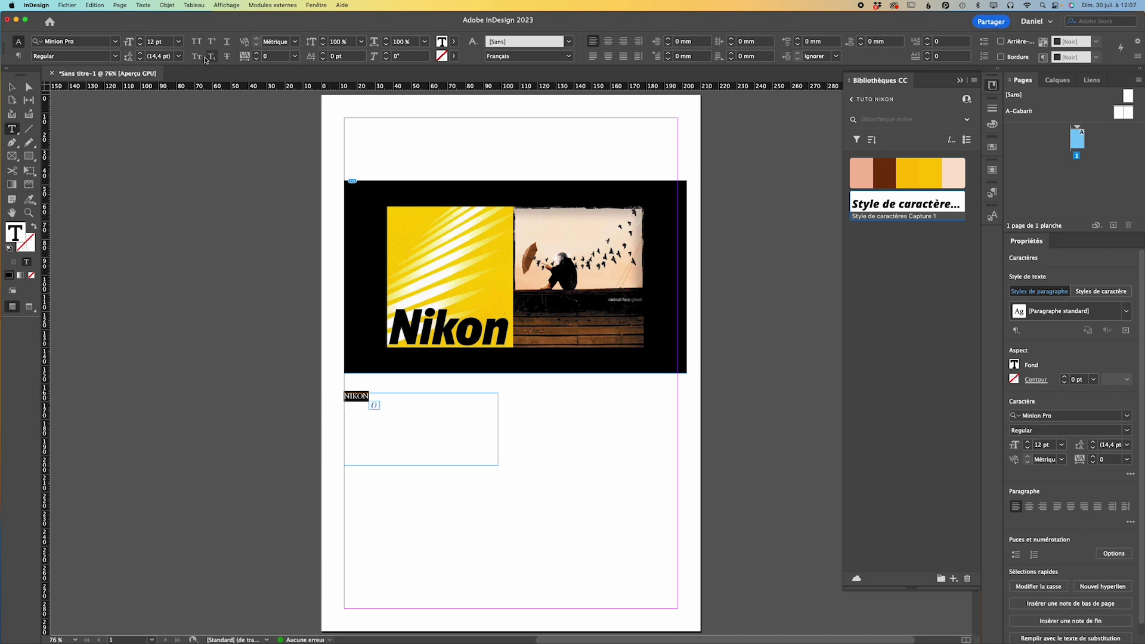
pyautogui.click(178, 41)
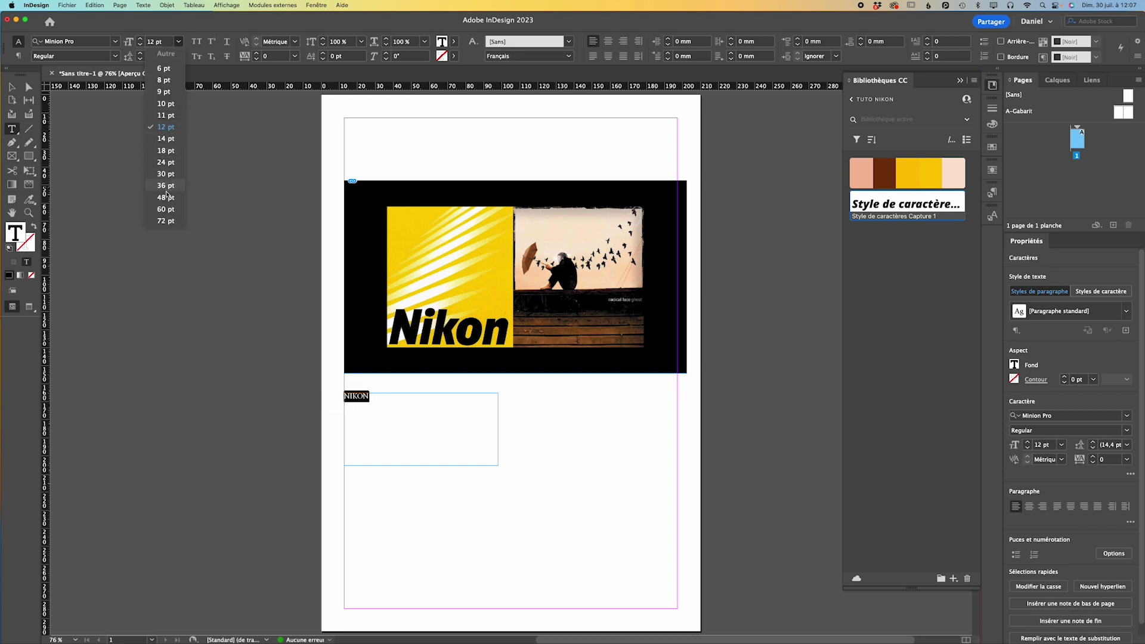
pyautogui.click(166, 209)
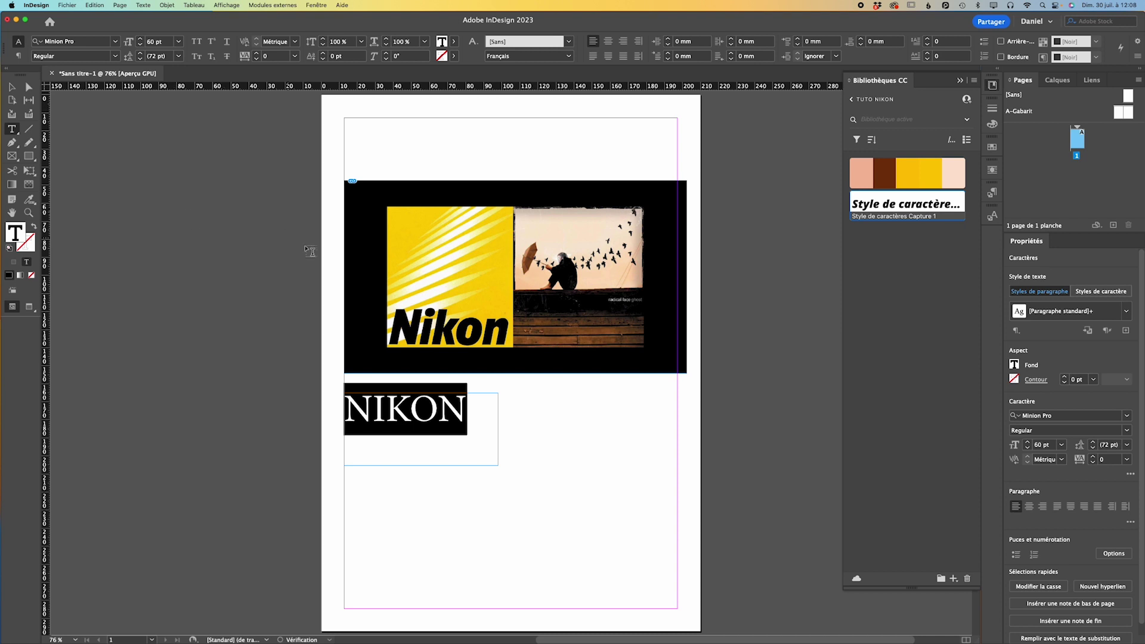
pyautogui.click(922, 203)
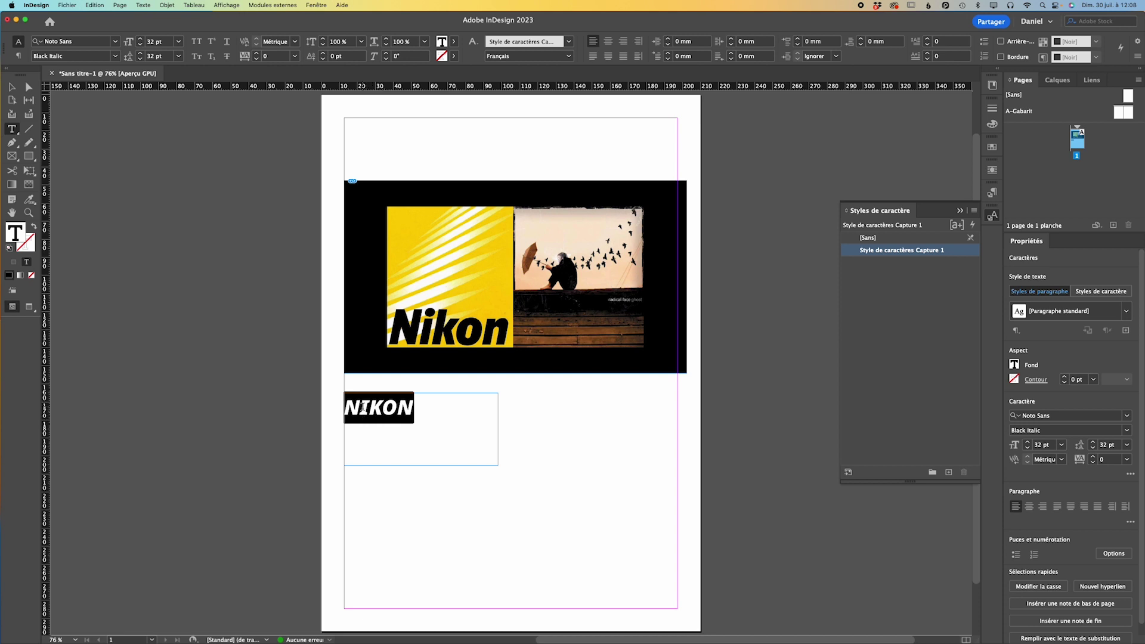
# Replace the uppercase NIKON in the text frame with Nikon to match the logo's capitalization.
pyautogui.moveTo(366, 406); pyautogui.dragTo(362, 415)
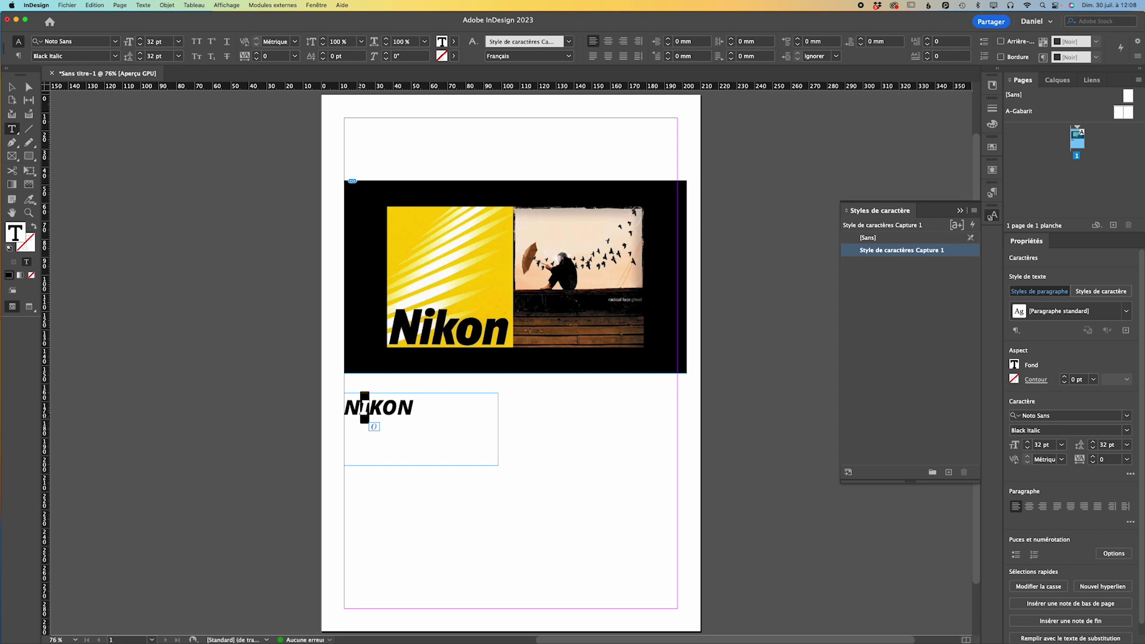
pyautogui.write('i')
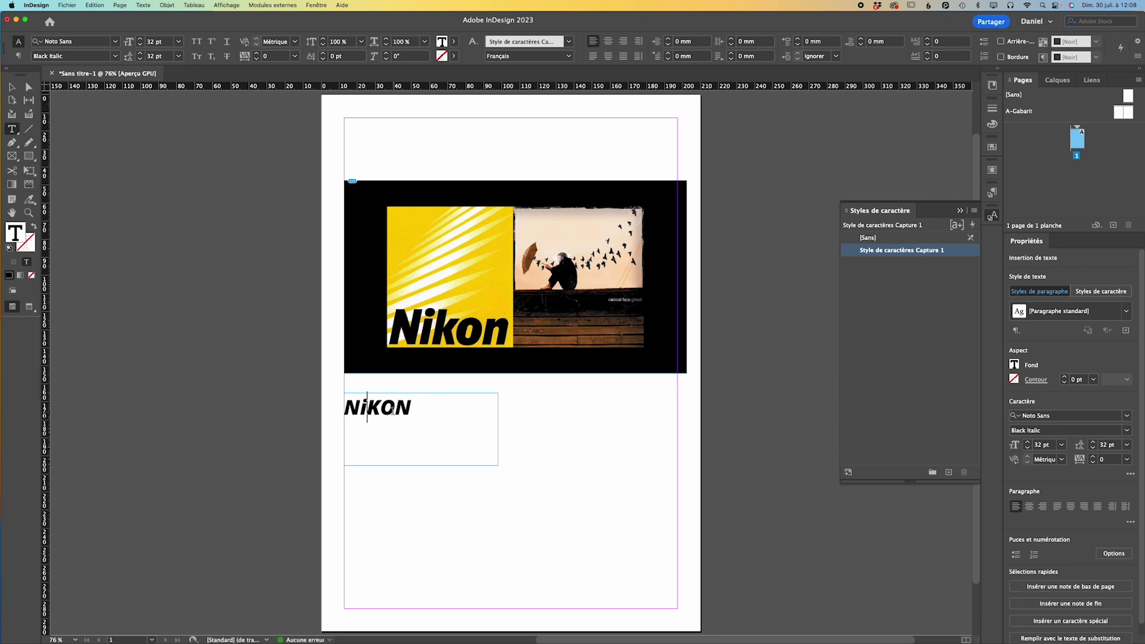
pyautogui.moveTo(415, 408); pyautogui.dragTo(350, 407)
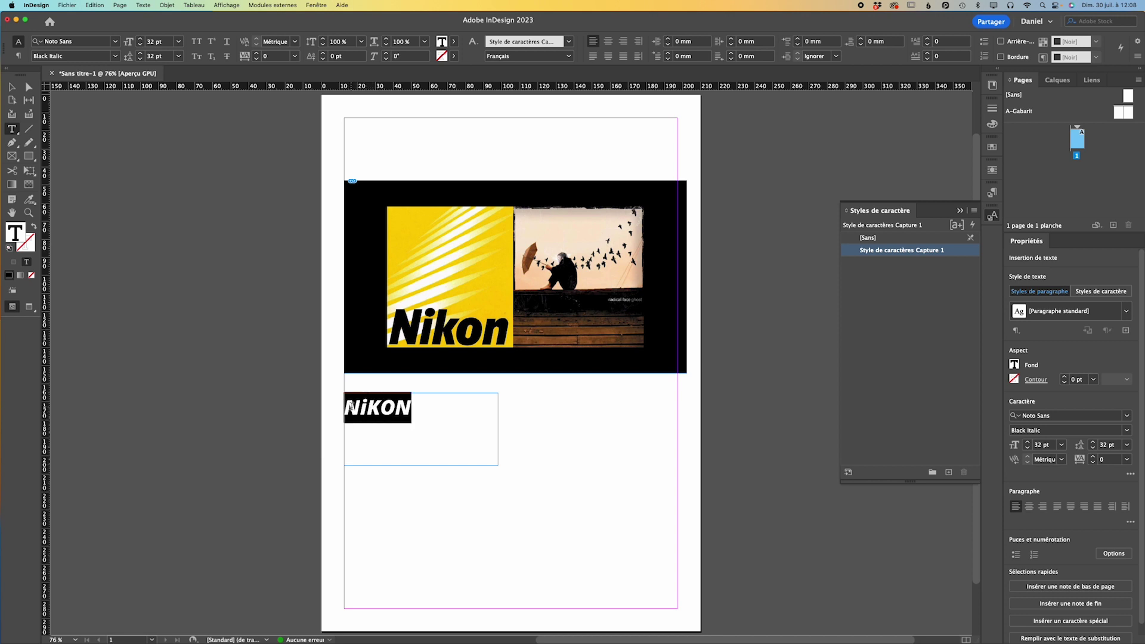
pyautogui.write('Ni')
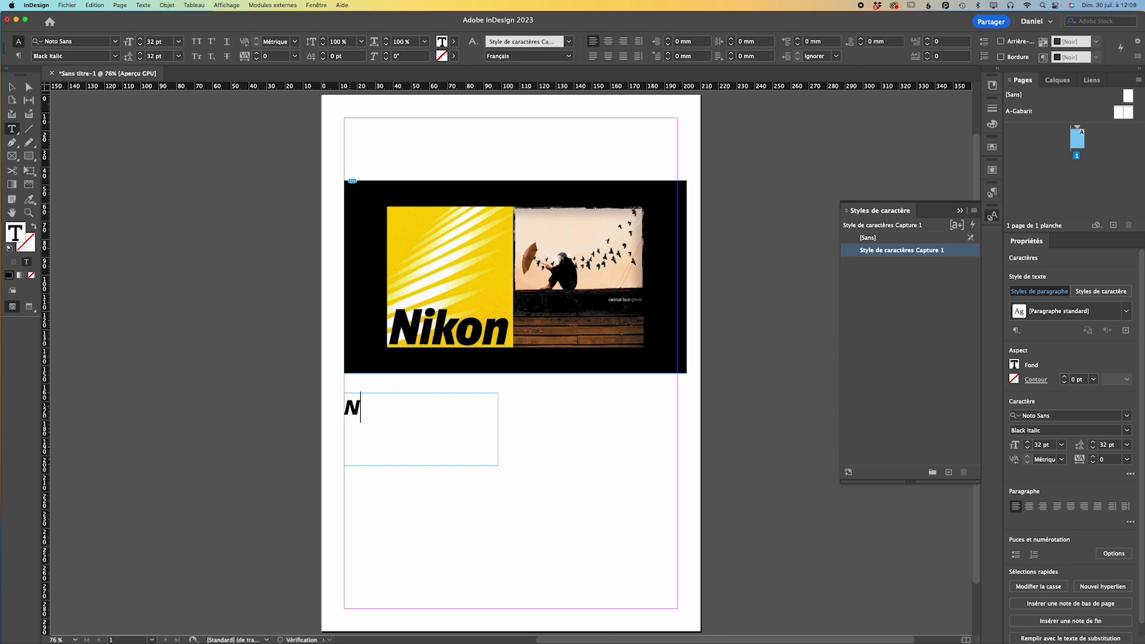
pyautogui.write('kon')
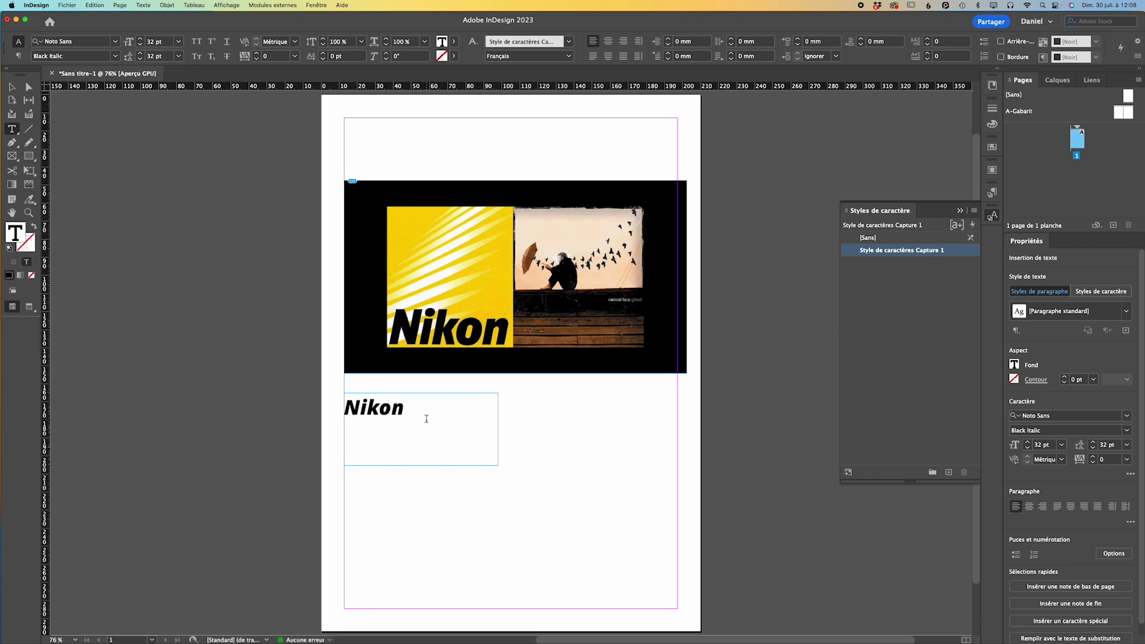
# Set the Nikon text to 60 pt and move its frame beneath the image's logo, to X 37 mm and Y 156,5 mm.
pyautogui.hotkey('shift', 'Left')
pyautogui.hotkey('shift', 'Left')
pyautogui.hotkey('shift', 'Left')
pyautogui.hotkey('shift', 'Left')
pyautogui.hotkey('shift', 'Left')
pyautogui.click(178, 41)
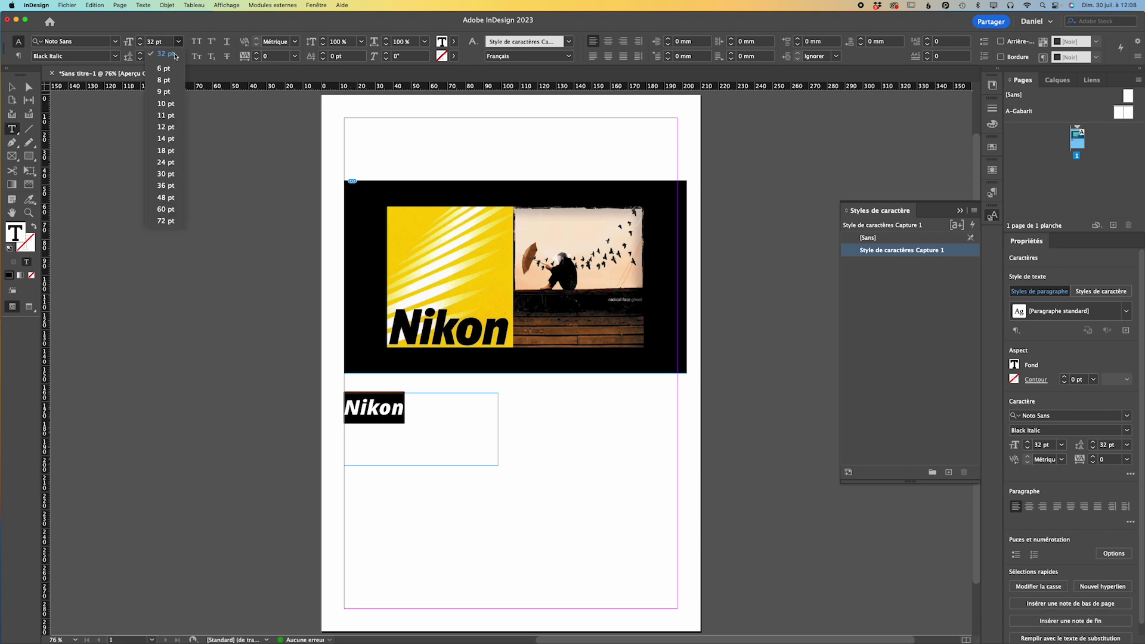
pyautogui.click(168, 209)
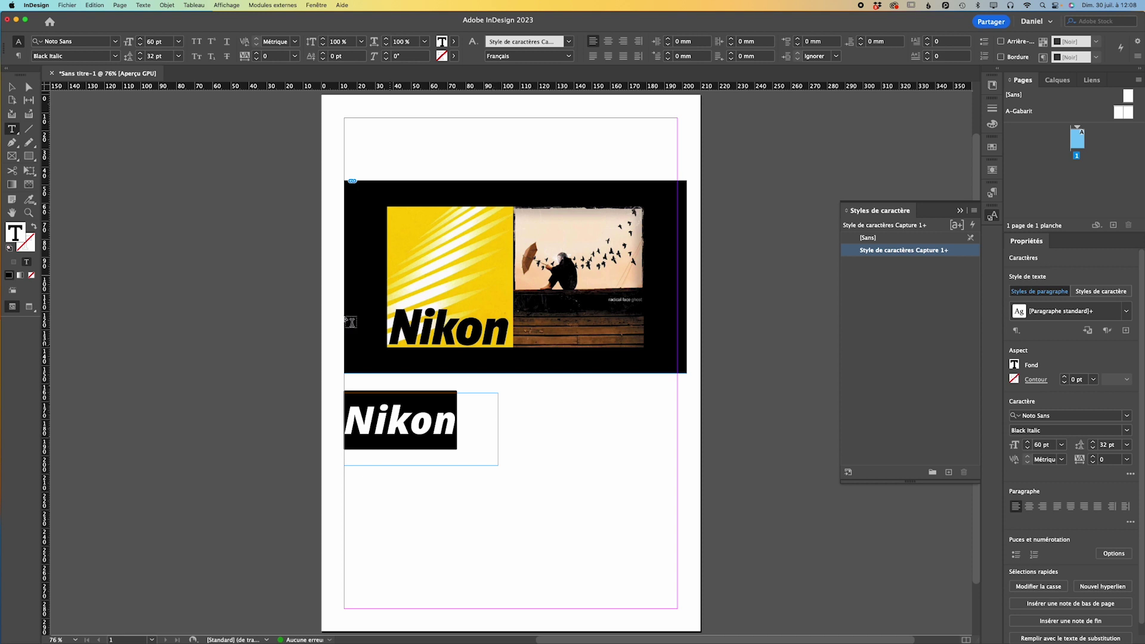
pyautogui.click(13, 85)
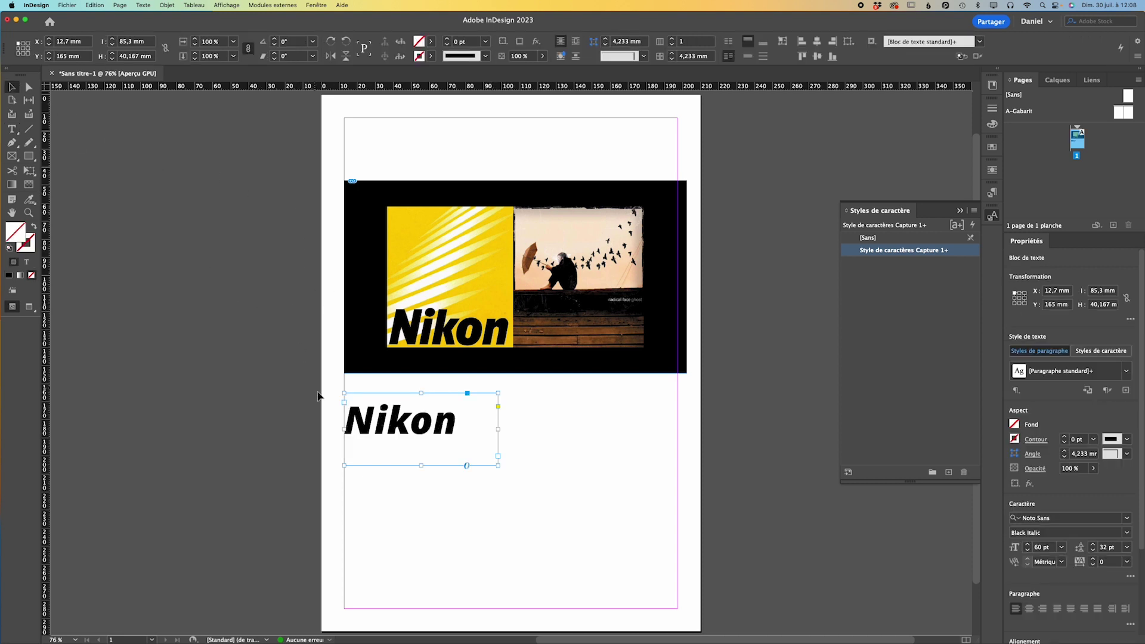
pyautogui.moveTo(418, 451); pyautogui.dragTo(460, 434)
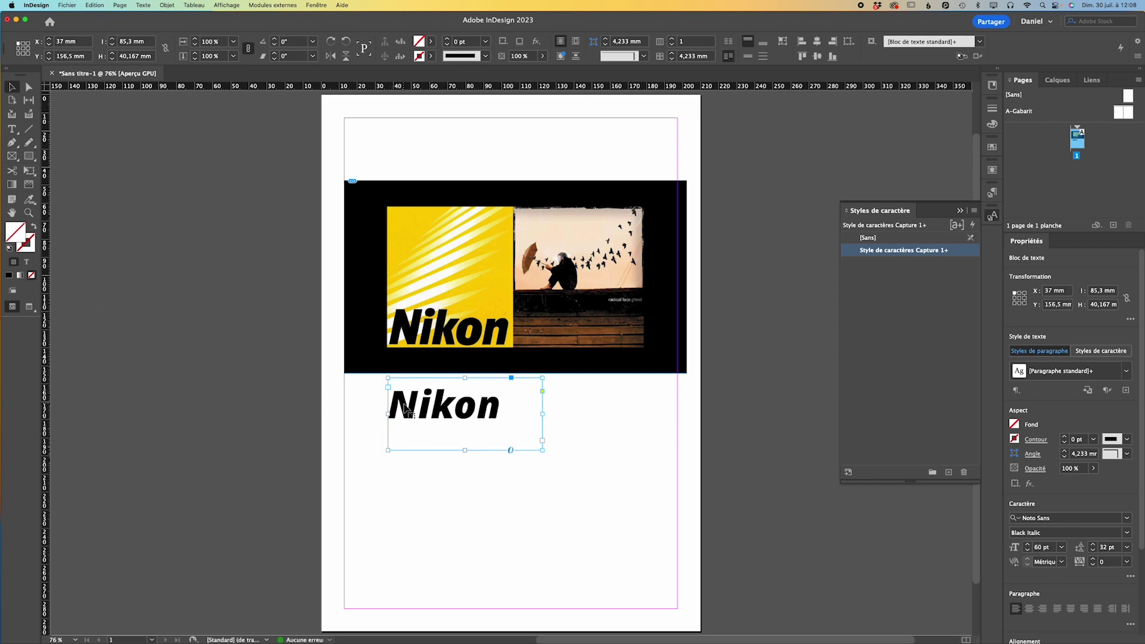
# Tighten the tracking of the Nikon text to -50 to match the logo's letter spacing.
pyautogui.doubleClick(437, 413)
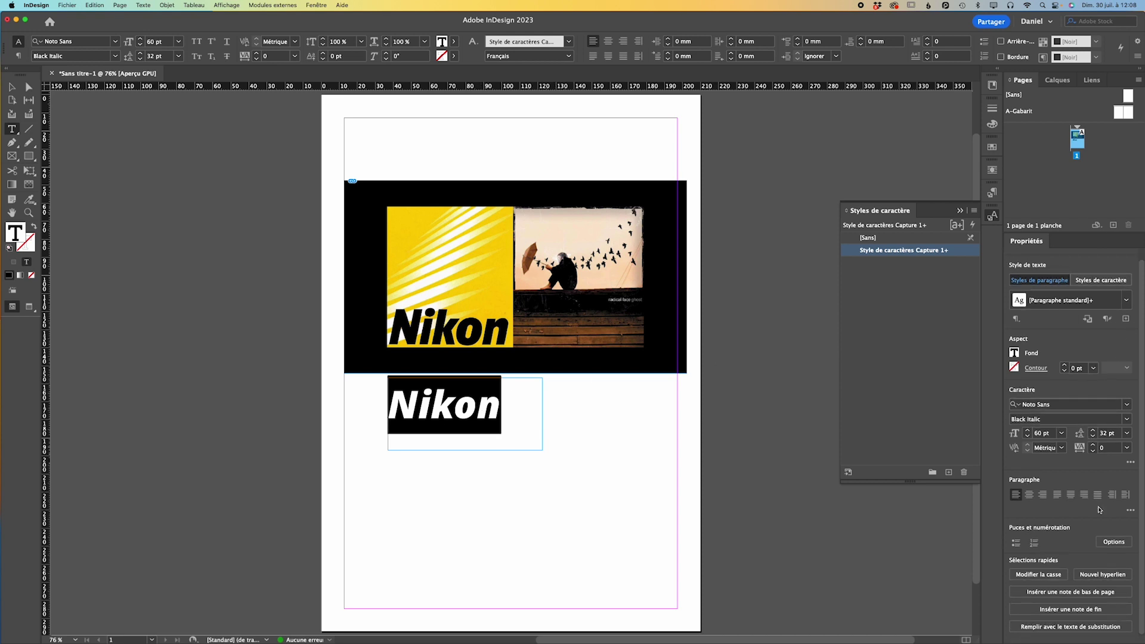
pyautogui.click(1080, 448)
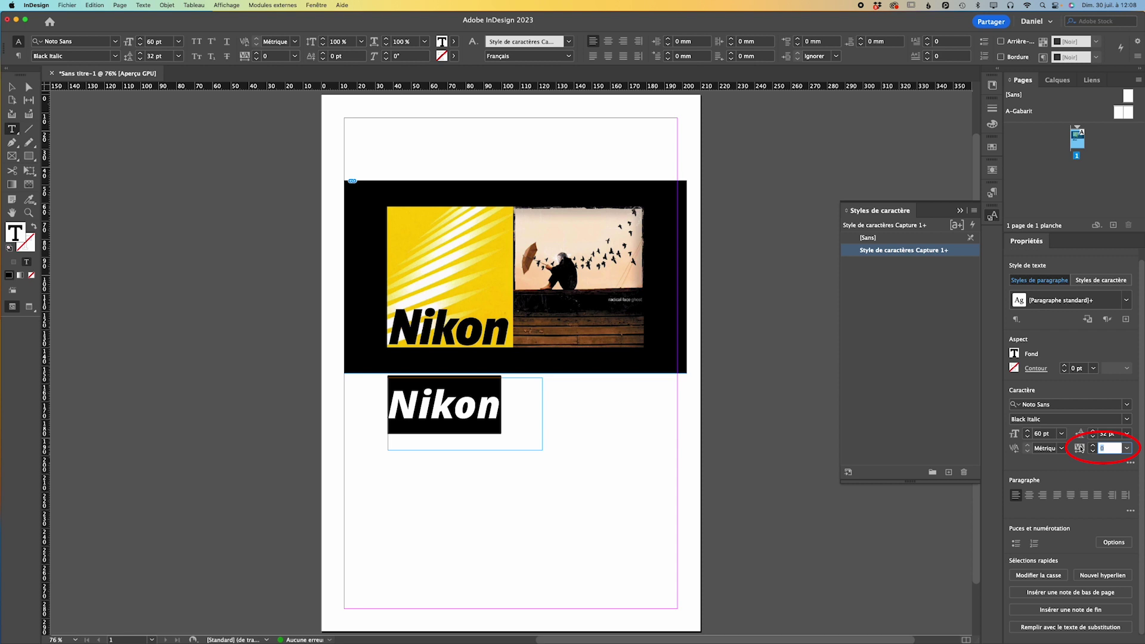
pyautogui.click(1092, 452)
pyautogui.click(1092, 452)
pyautogui.click(1092, 451)
pyautogui.click(1093, 452)
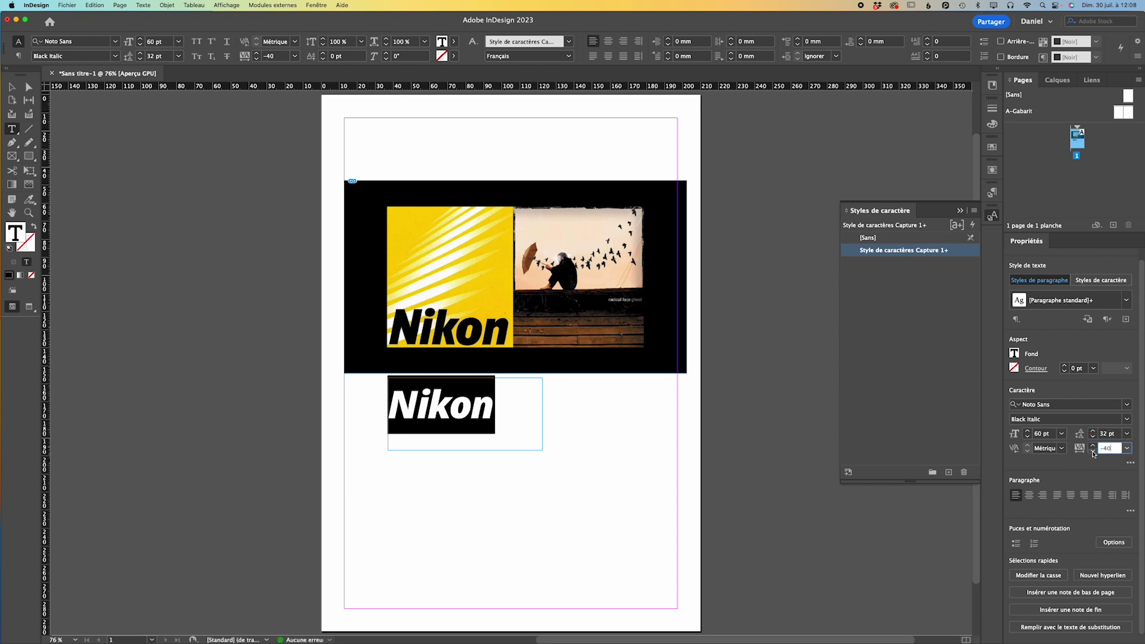
pyautogui.click(614, 462)
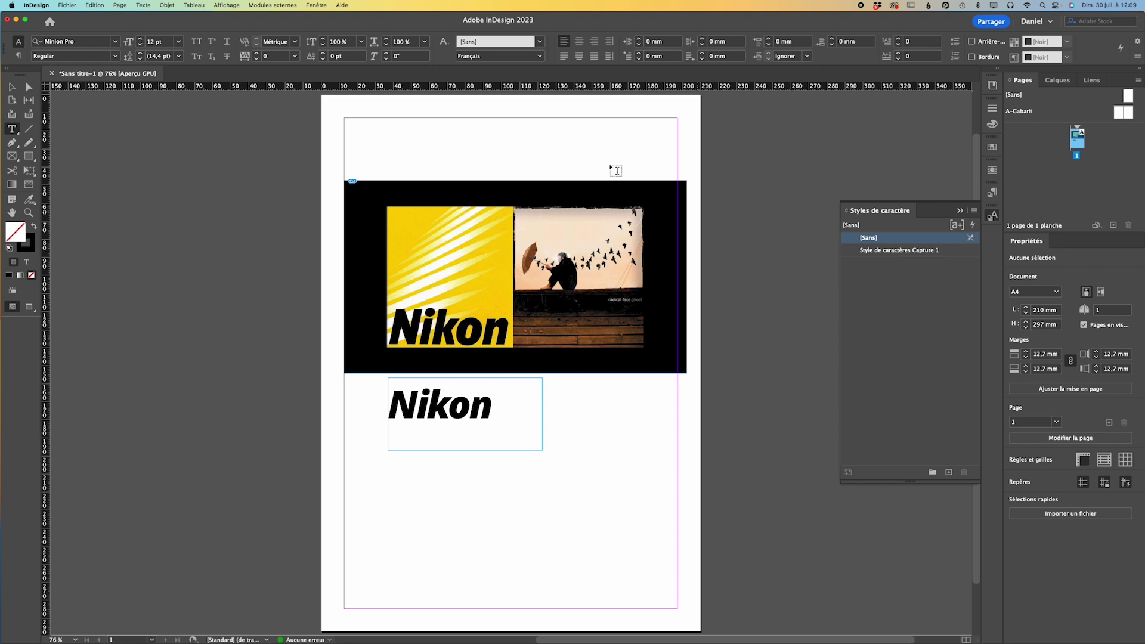
pyautogui.click(448, 414)
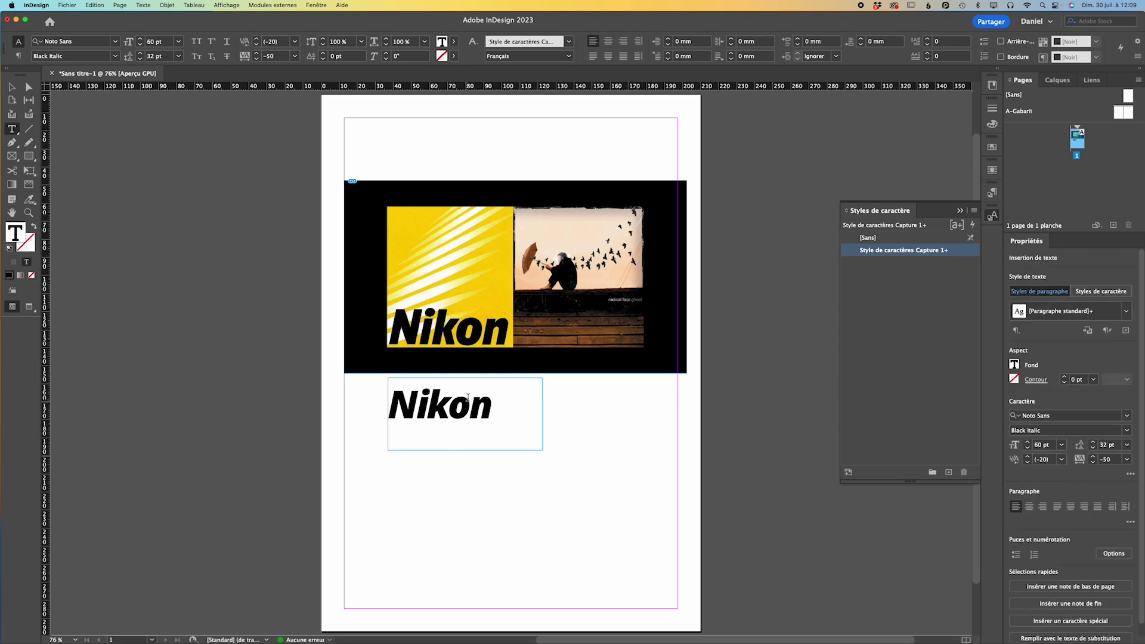
# Filter the Nikon text's font list to activated Adobe fonts and browse it to check the entry for Noto Sans.
pyautogui.click(519, 41)
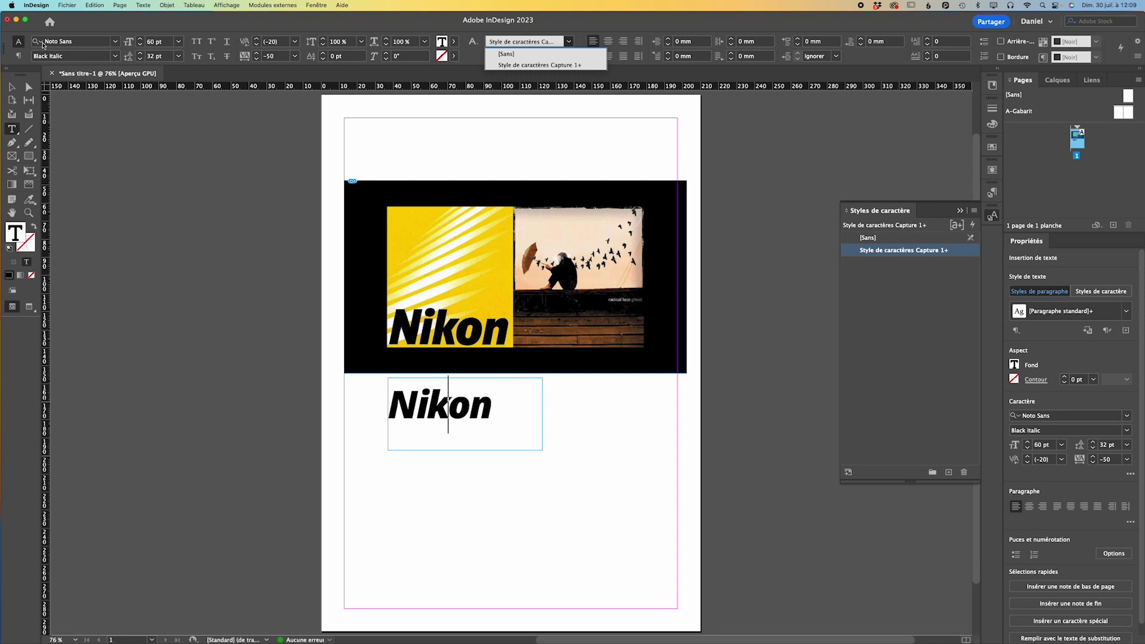
pyautogui.click(117, 41)
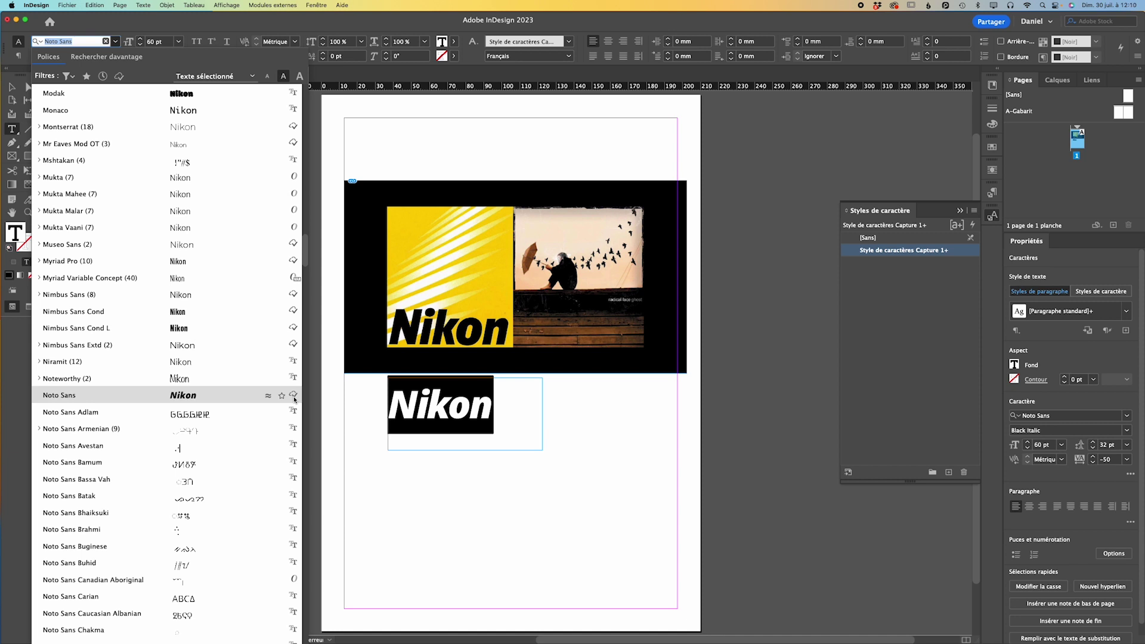
pyautogui.click(75, 78)
pyautogui.click(75, 78)
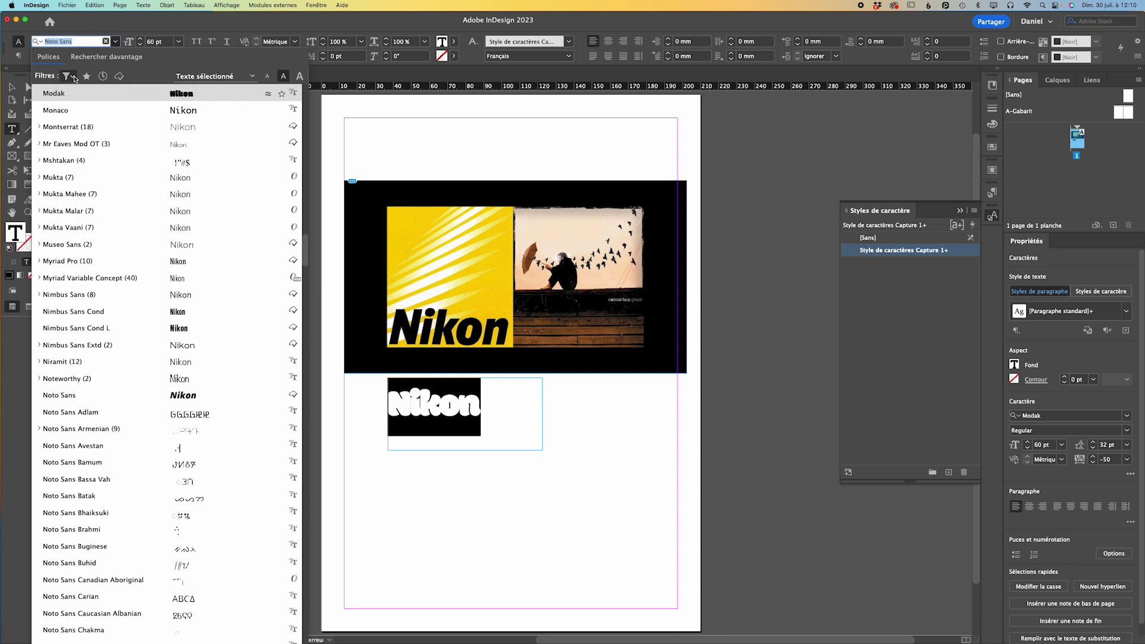
pyautogui.click(119, 76)
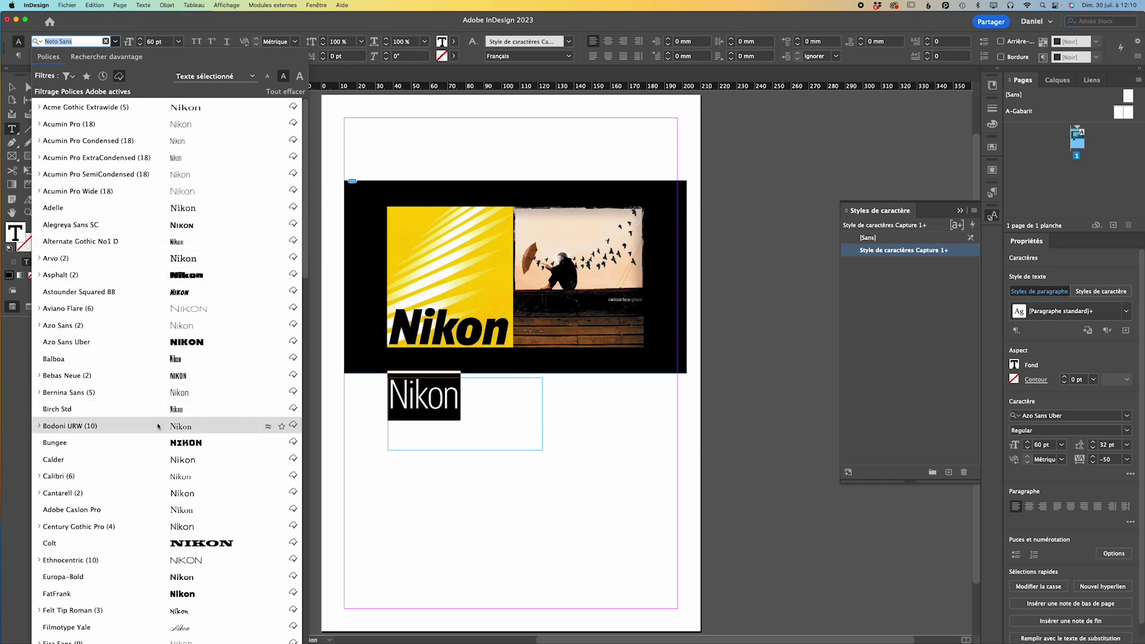
pyautogui.scroll(-5, 158, 428)
pyautogui.scroll(-5, 158, 428)
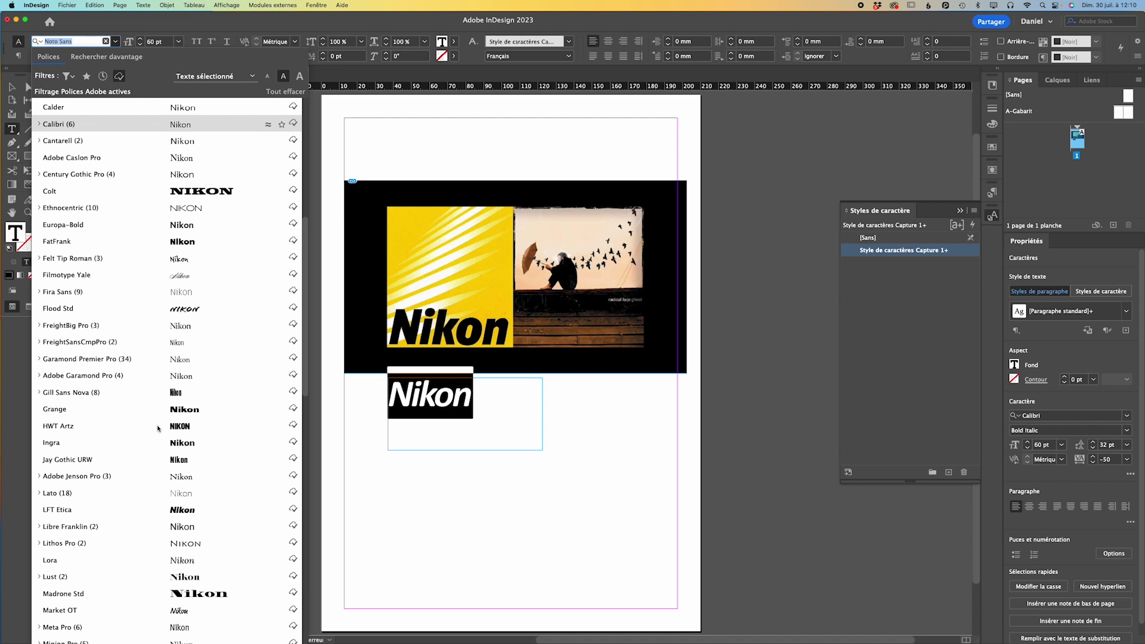
pyautogui.scroll(-10, 156, 432)
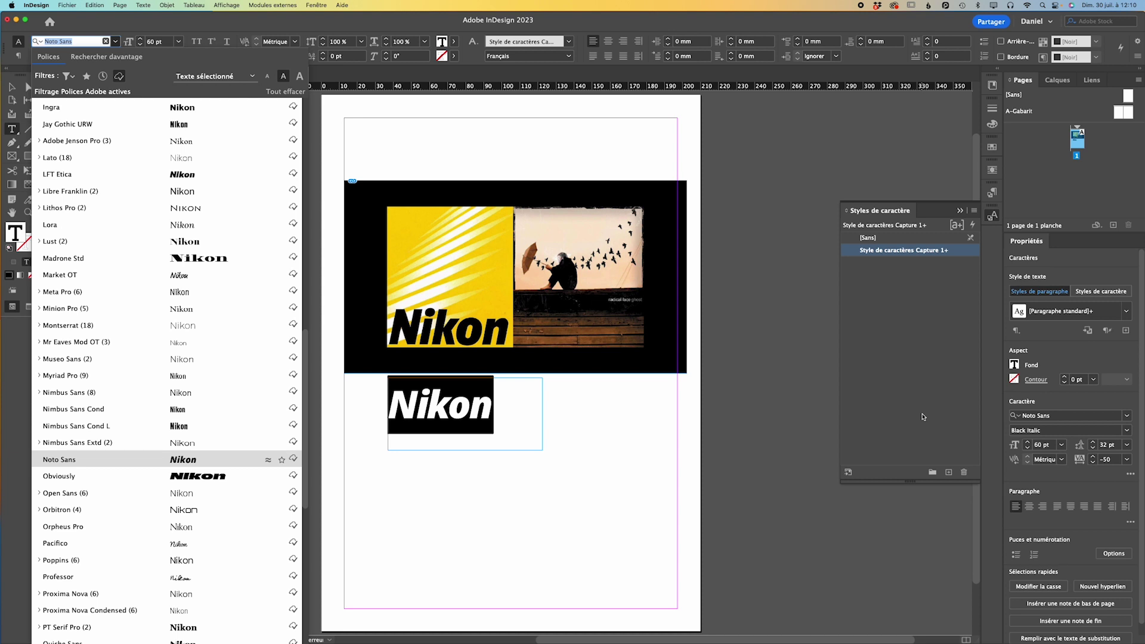
pyautogui.click(605, 459)
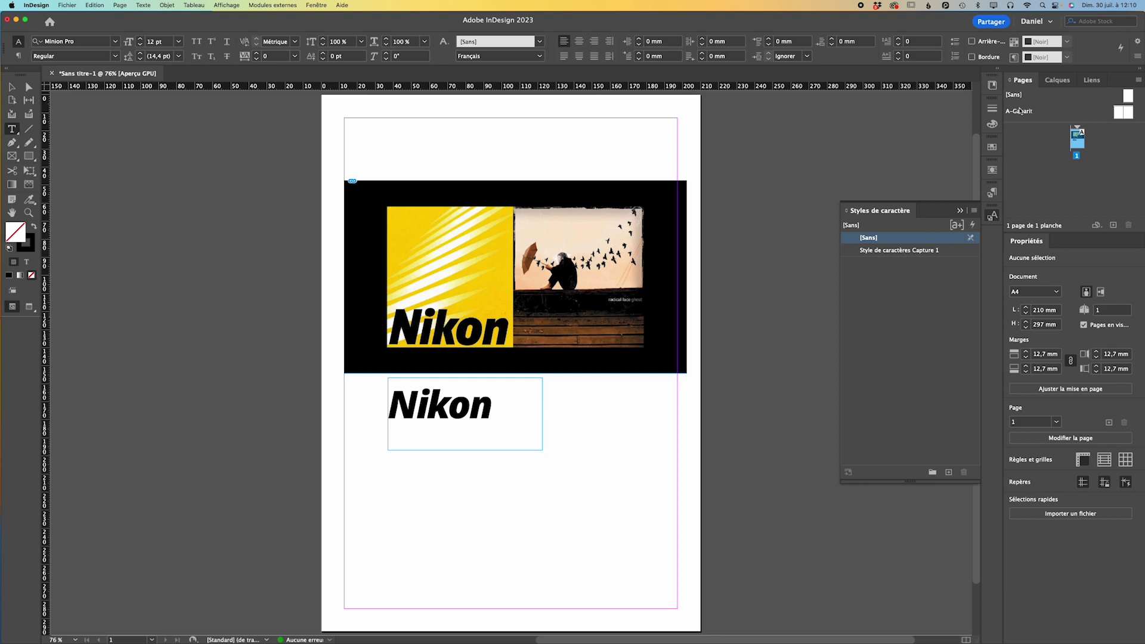
# Open the TUTO NIKON CC library to show its captured color theme and character style.
pyautogui.click(992, 86)
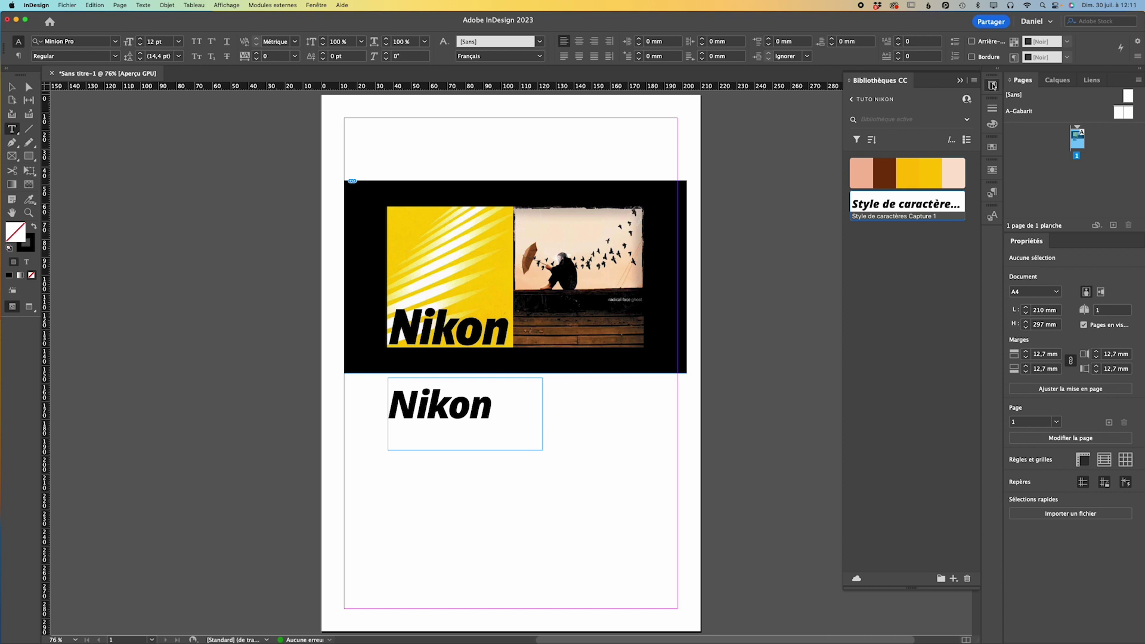